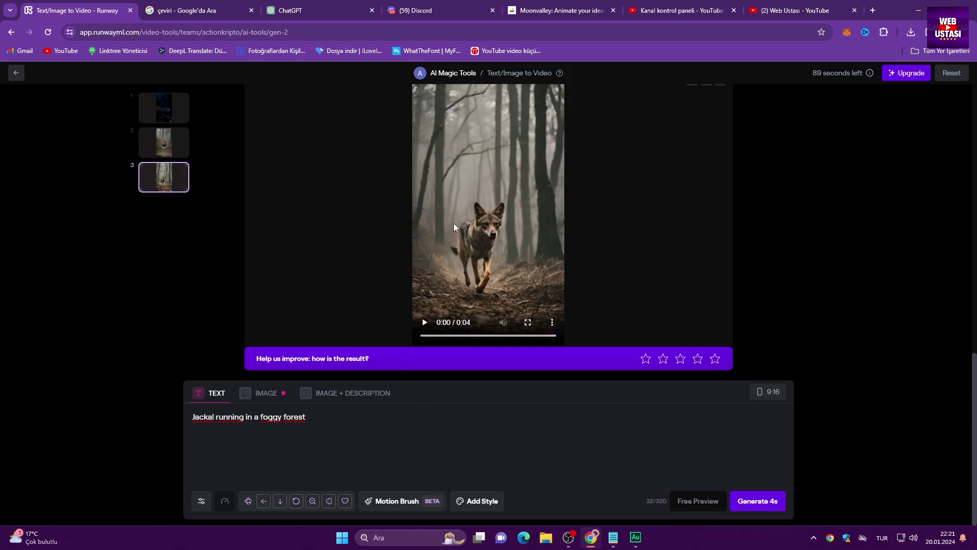
Open the Moonvalley website, start its beta and accept the invitation to the Moonvalley Discord server.
left_click(560, 8)
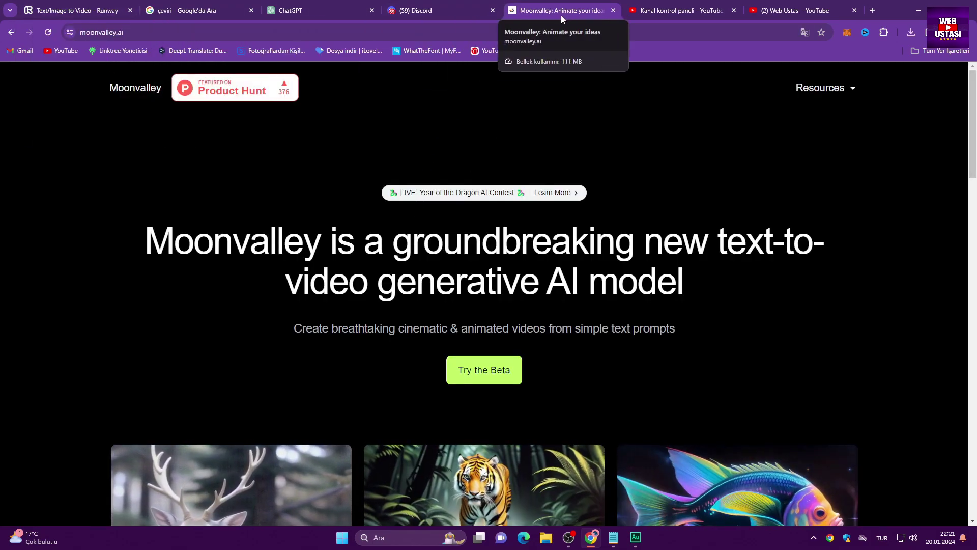
left_click(468, 379)
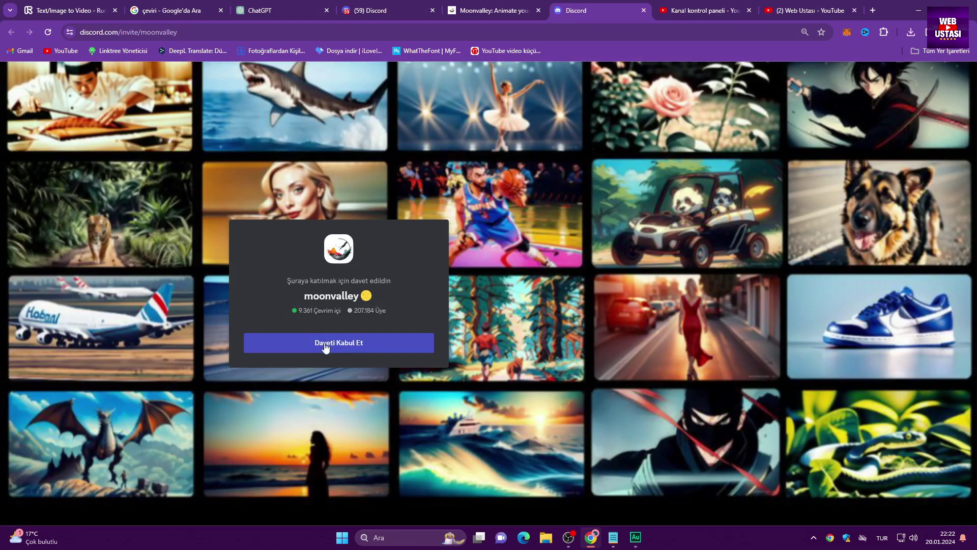
left_click(326, 345)
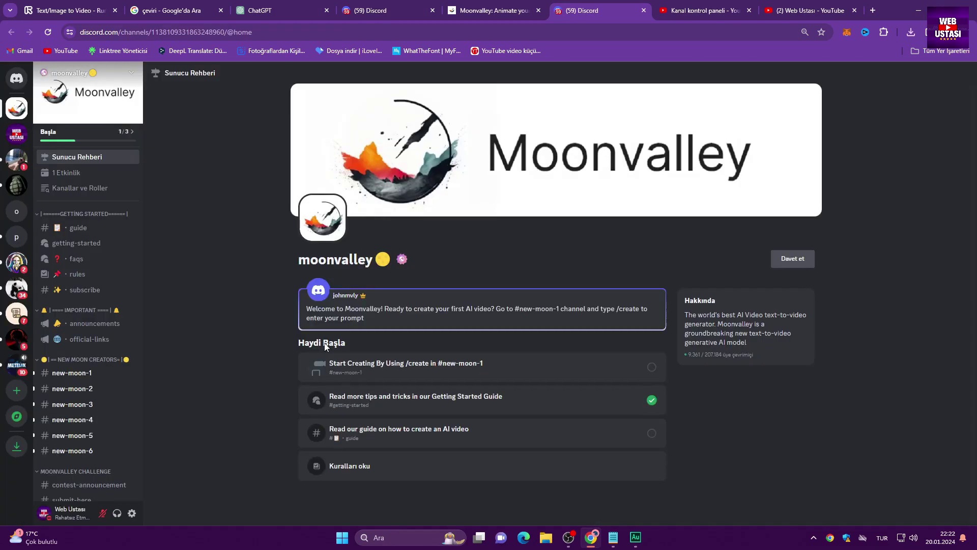
Open the new-moon-4 channel and look through the videos and prompts generated by other members.
scroll(82, 376, "down", 1)
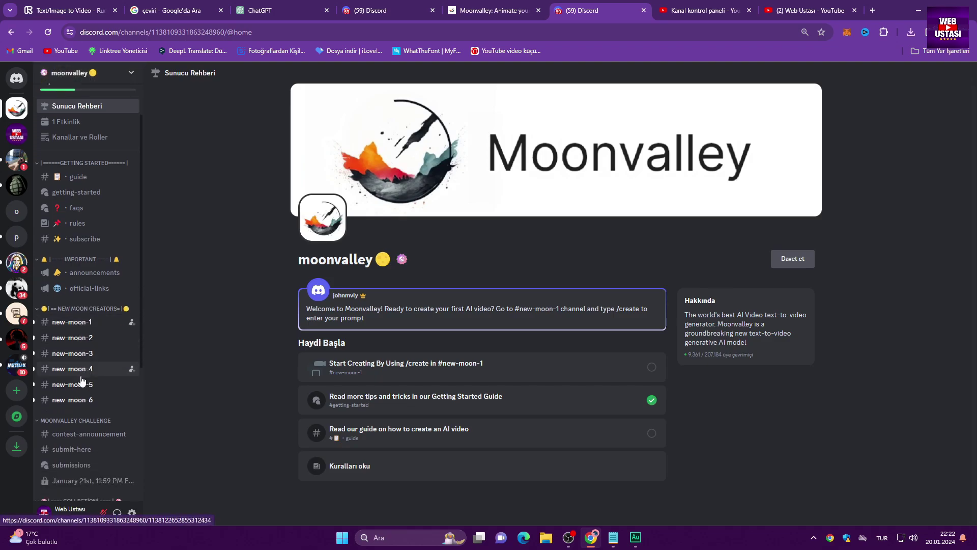
left_click(81, 371)
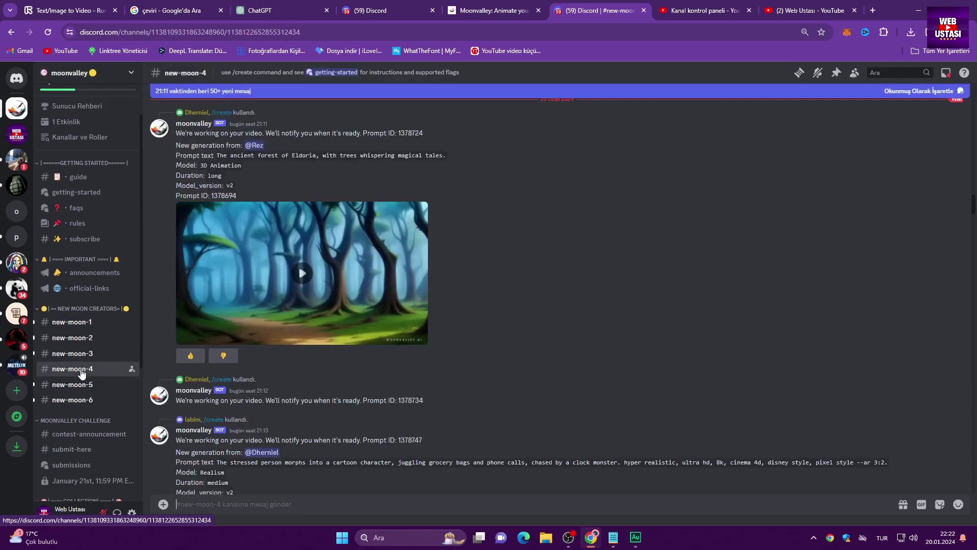
scroll(256, 426, "down", 15)
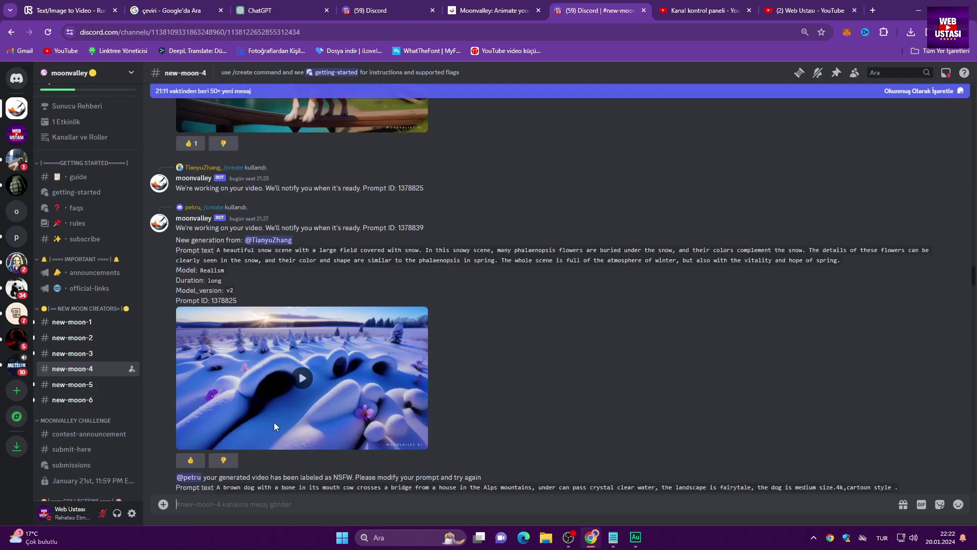
scroll(274, 422, "down", 20)
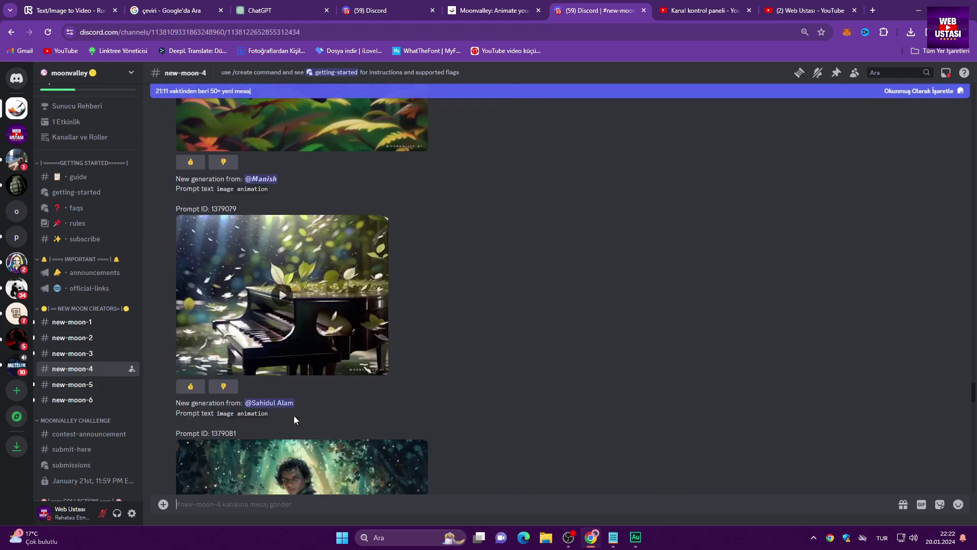
scroll(294, 419, "down", 20)
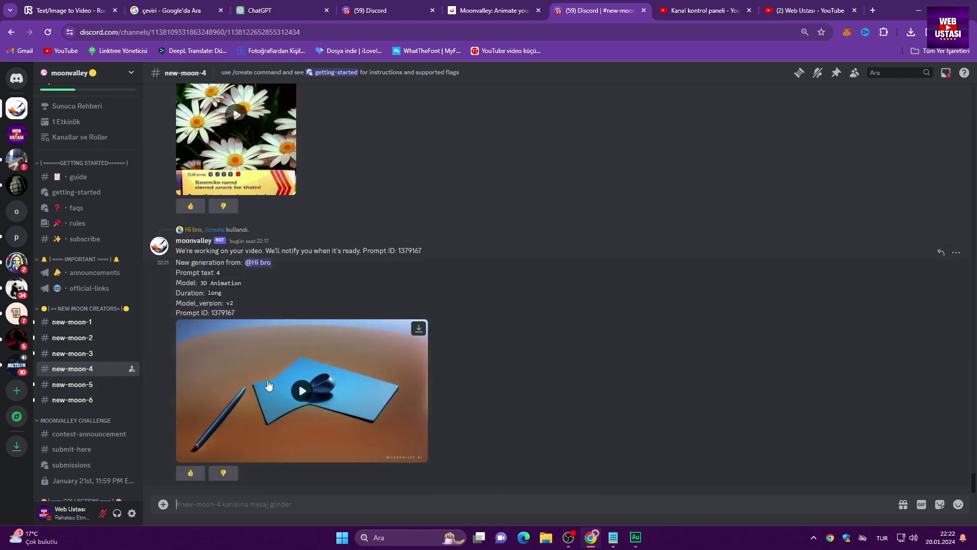
Switch to ElevenLabs speech synthesis and choose the Eleven Multilingual v2 model.
left_click(71, 10)
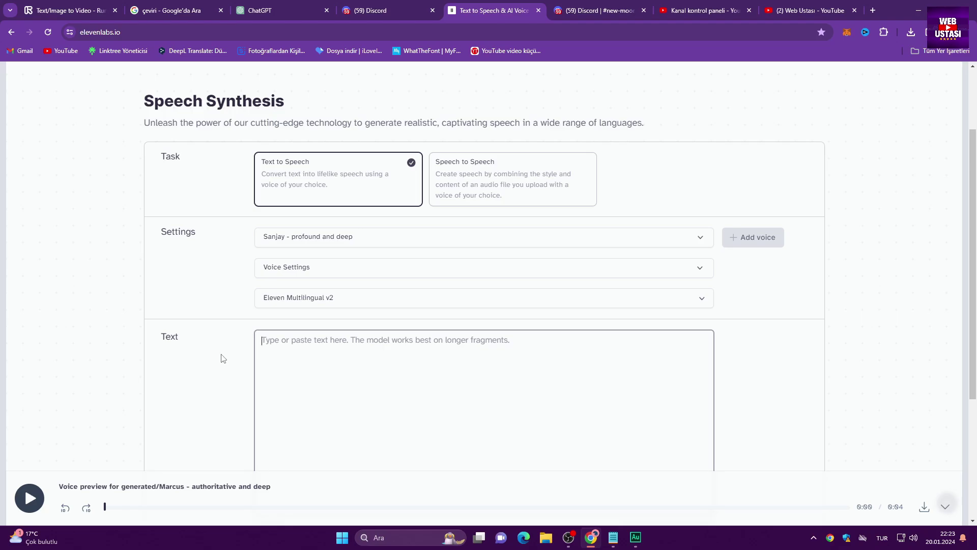
left_click(370, 299)
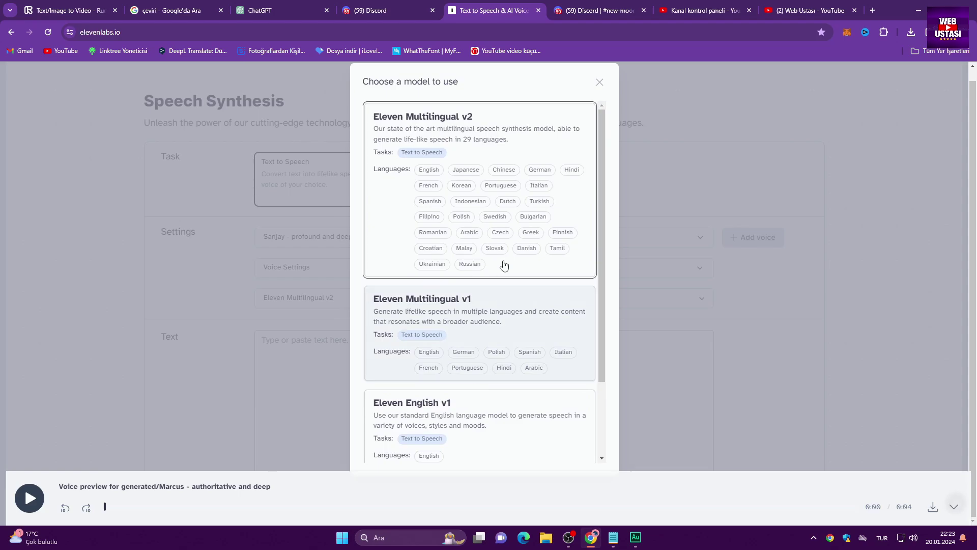
left_click(536, 206)
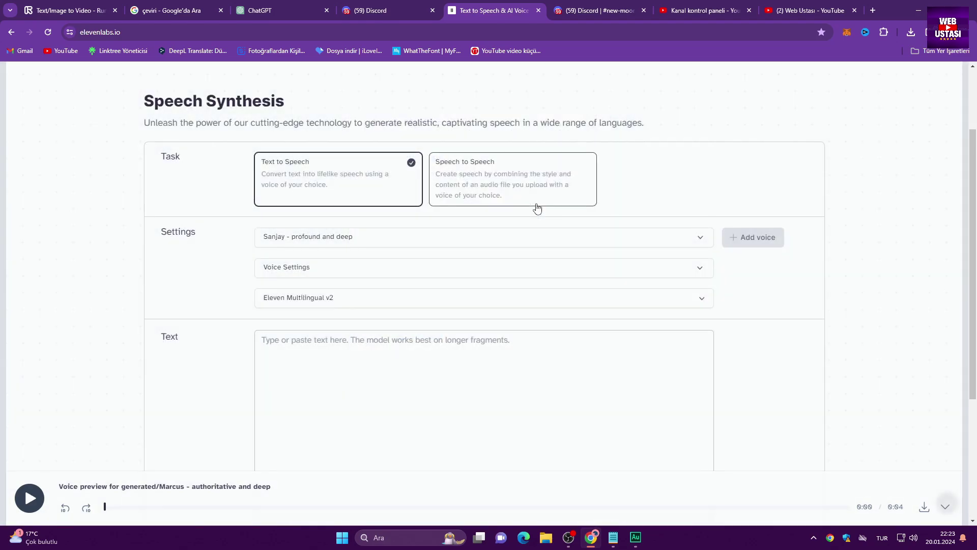
Copy the proverb "Aslan kükreyince, çakallar susar." from the ChatGPT answer and generate speech from it in ElevenLabs.
left_click(280, 10)
left_click_drag(394, 232, 423, 232)
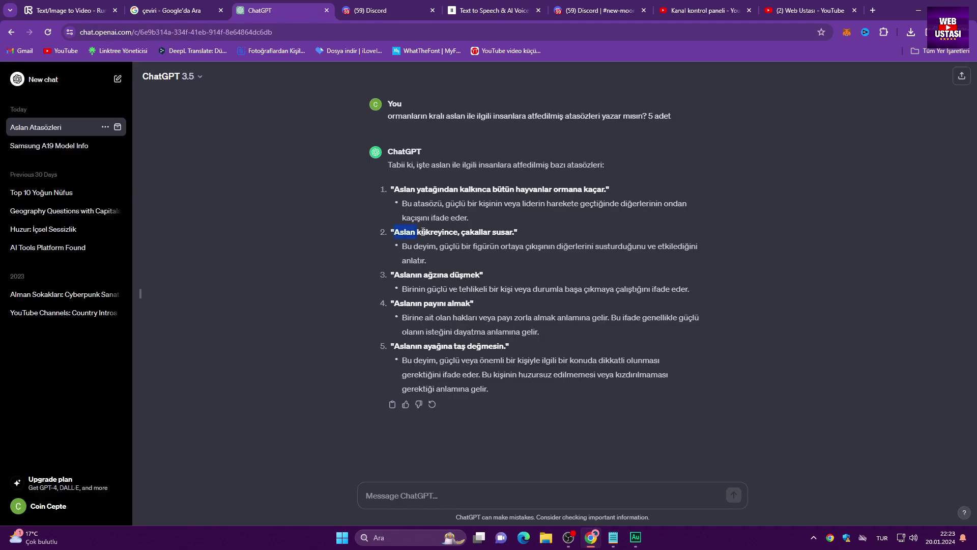
right_click(477, 229)
left_click(494, 237)
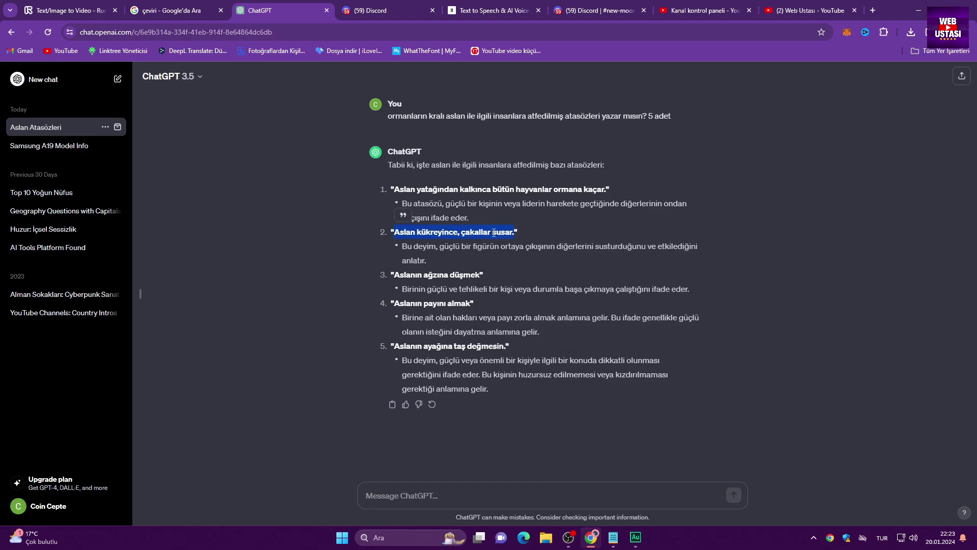
left_click(484, 8)
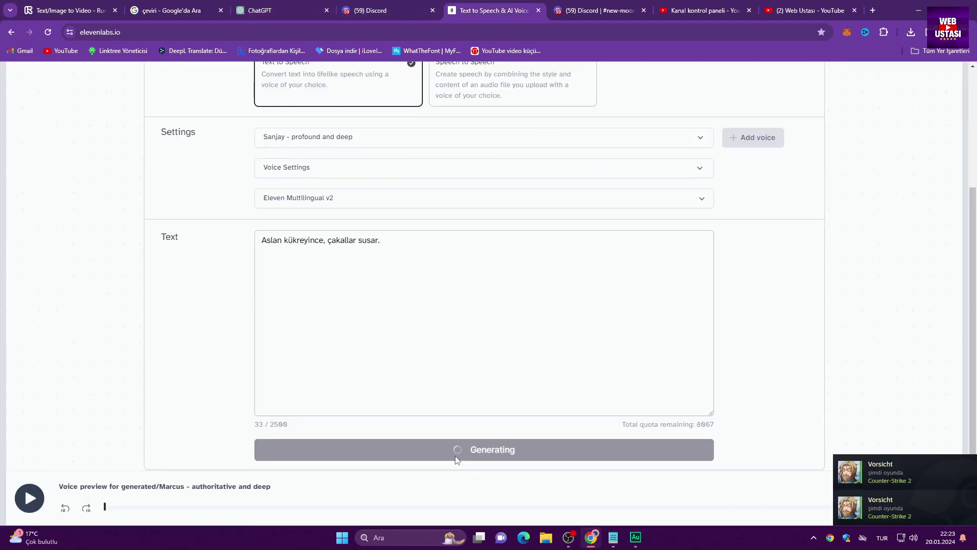
Append "Bu arada konu çakal değil." to the speech text and generate it with the Marcus - authoritative and deep voice.
left_click(405, 241)
type("Bu arada konu çakal değil.")
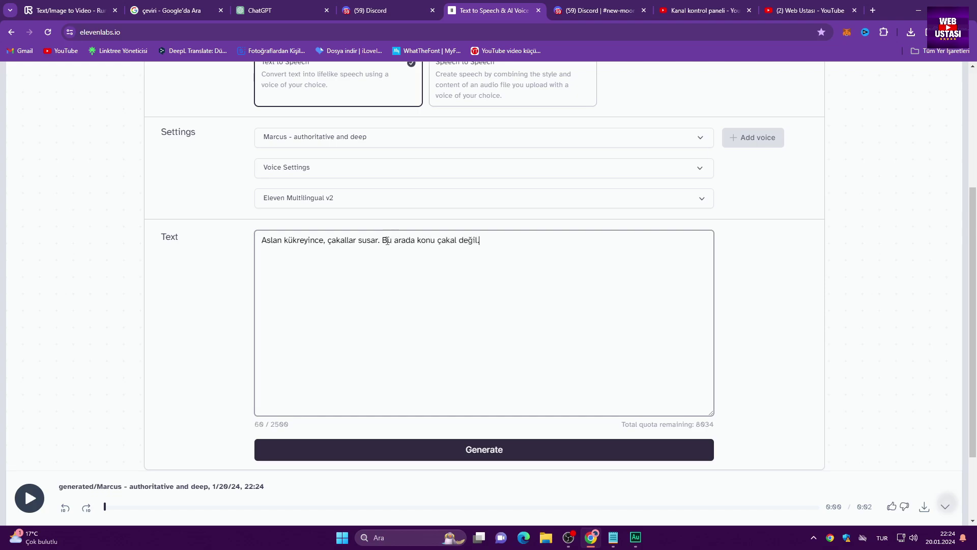
left_click_drag(387, 240, 478, 240)
left_click(483, 450)
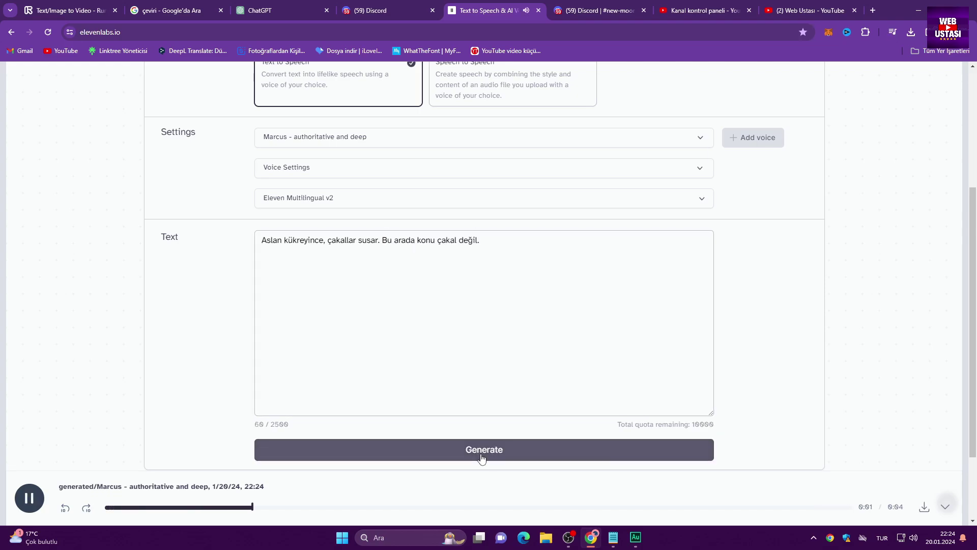
Download the generated narration as an MP3 and check the file in the downloads folder.
left_click(924, 508)
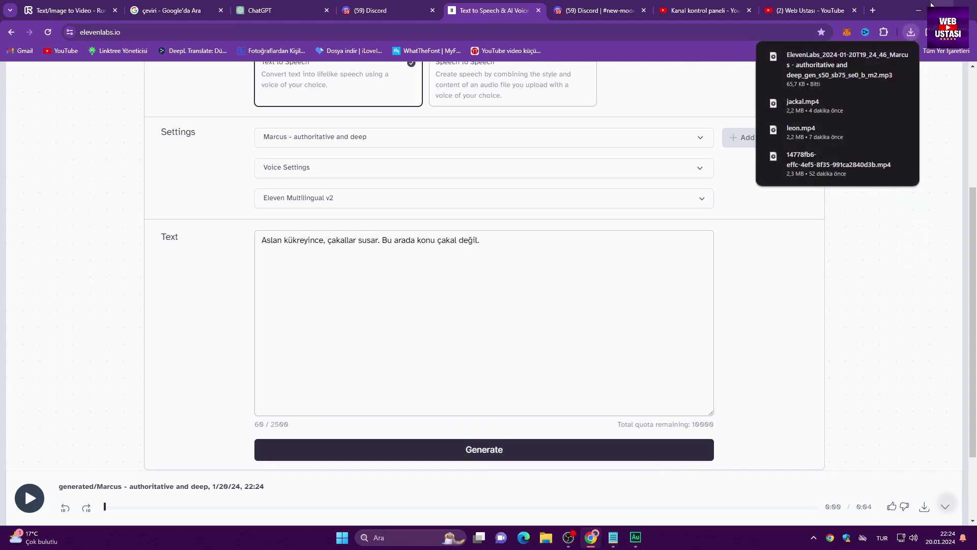
left_click(883, 56)
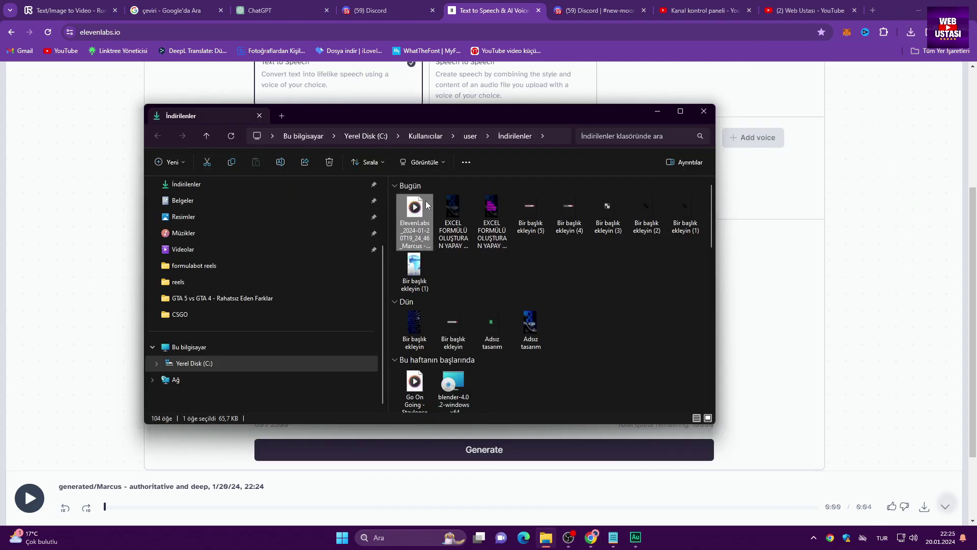
left_click(696, 111)
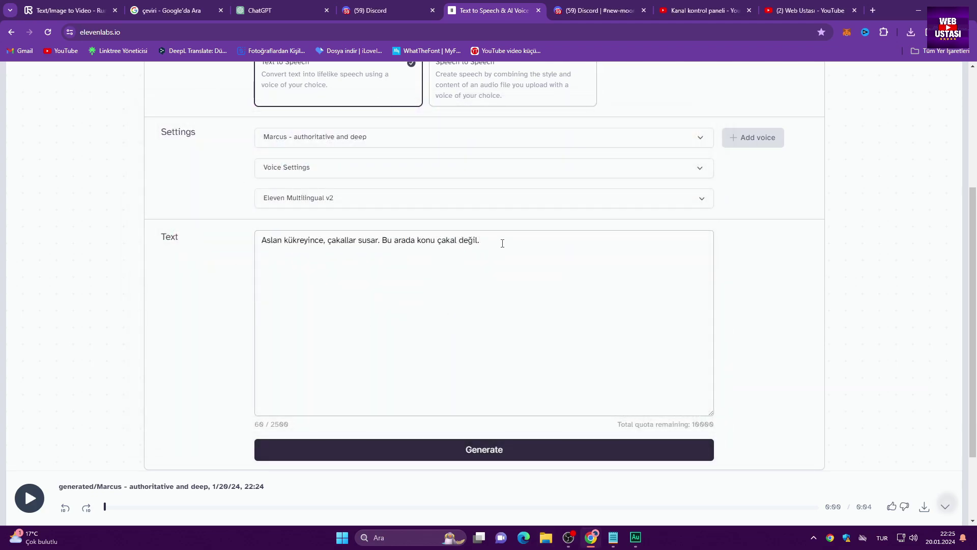
Copy the full Turkish speech text, translate it into English with Google's translator and copy the translation.
key("ctrl+a")
right_click(312, 239)
left_click(355, 288)
left_click(163, 7)
left_click(266, 192)
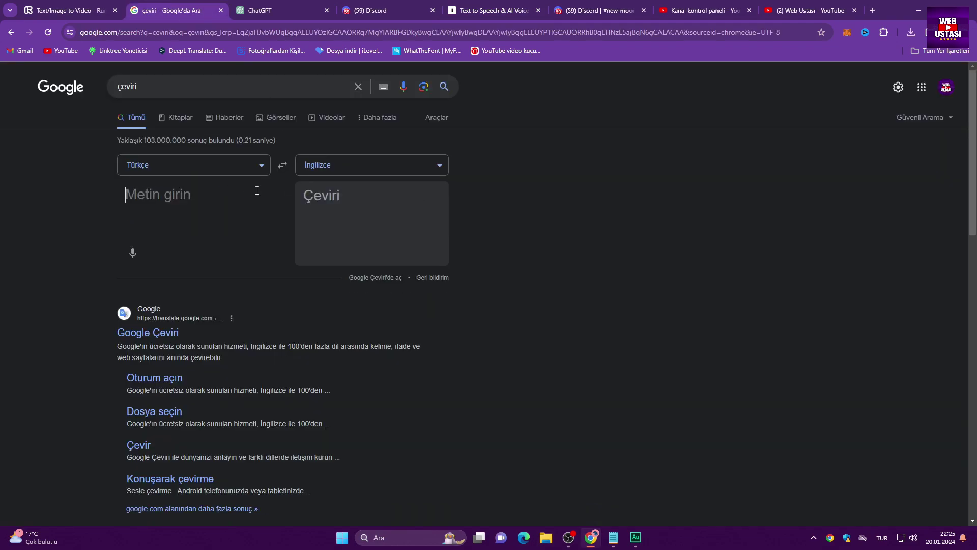
key("ctrl+v")
left_click(311, 309)
Replace the ElevenLabs speech text with "When the lion roars, the jackals become silent. By the way, it's not about the jackal.".
key("ctrl+5")
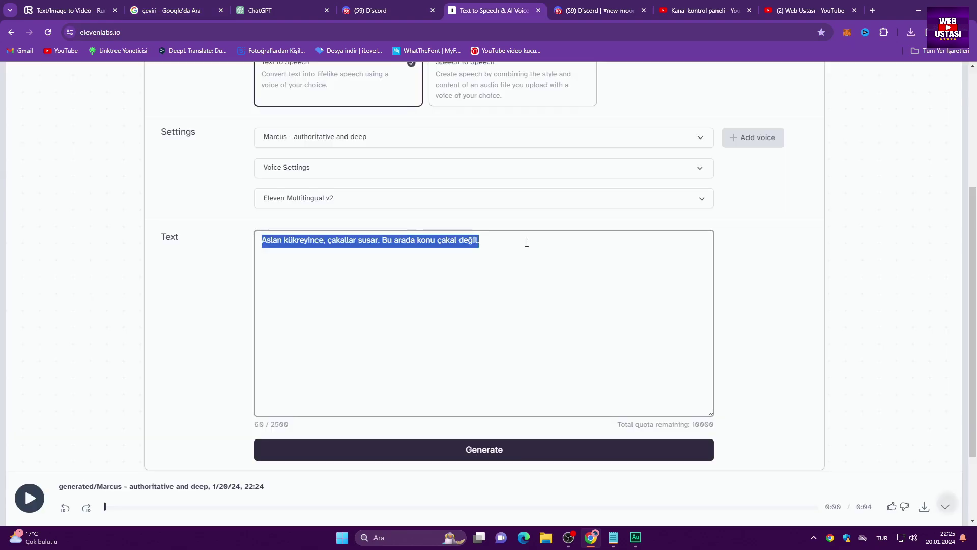
left_click(526, 242)
key("ctrl+a")
key("ctrl+v")
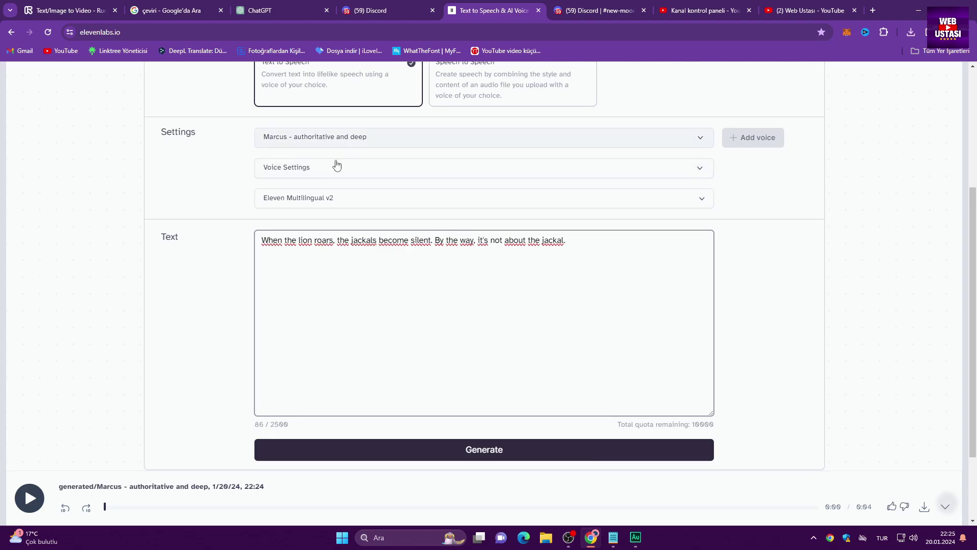
Check the voice choices, keep Marcus - authoritative and deep, and select the Eleven Multilingual v2 model for the English text.
left_click(339, 145)
left_click(199, 206)
left_click(310, 197)
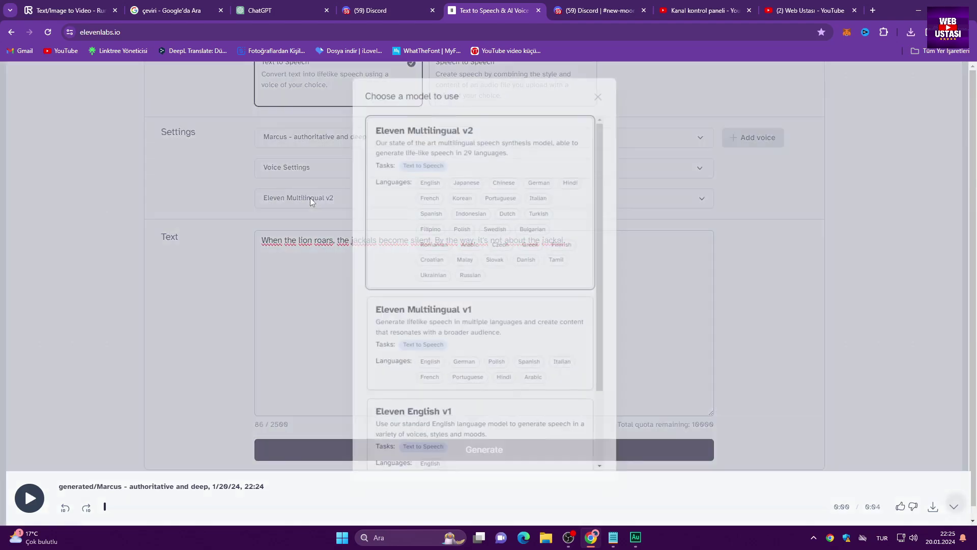
left_click(425, 189)
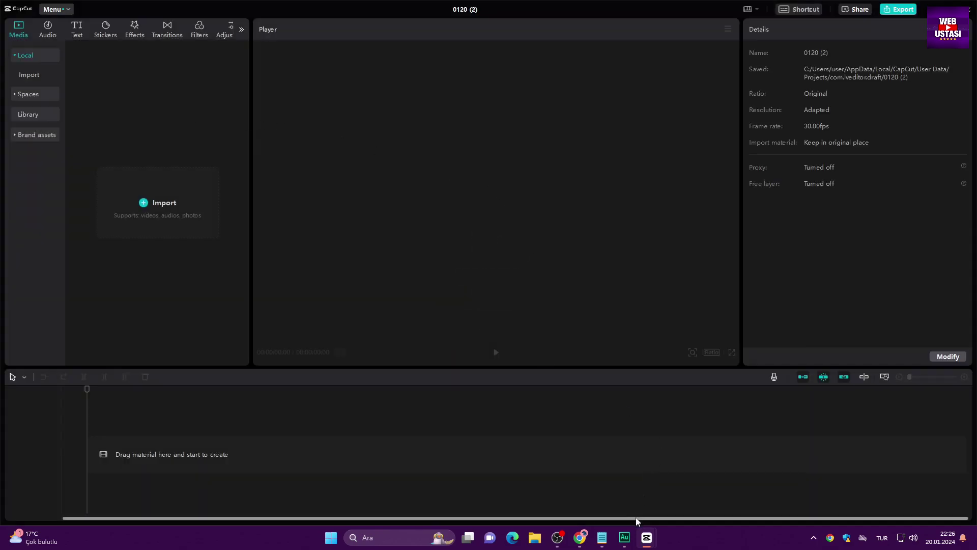
Import the two ElevenLabs MP3 narrations and the desktop videos jackal and leon into the CapCut project.
left_click(154, 205)
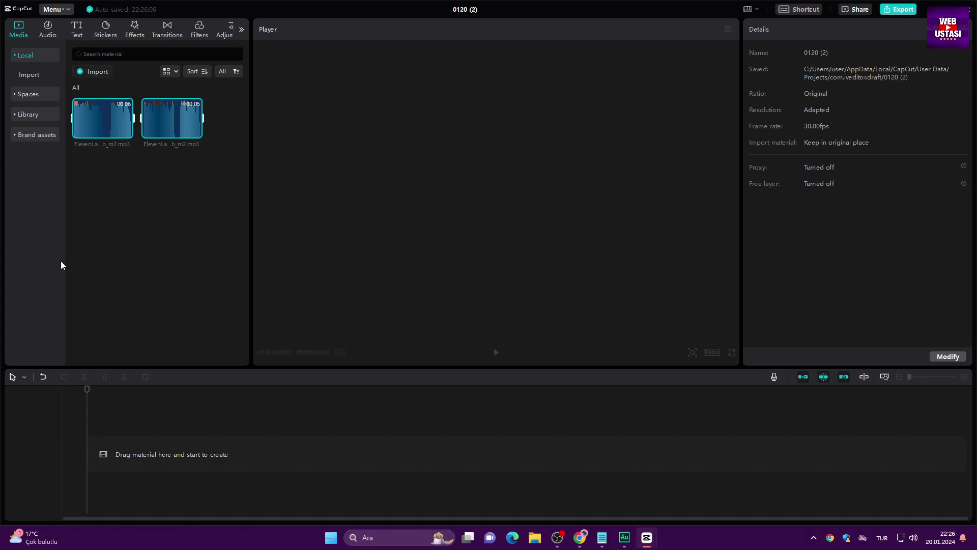
left_click(93, 71)
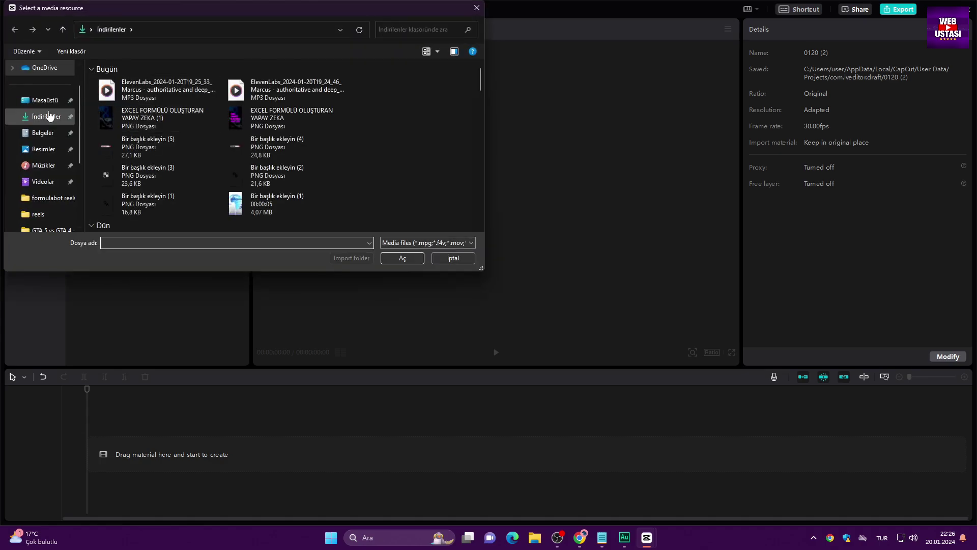
left_click(45, 100)
scroll(427, 177, "down", 1)
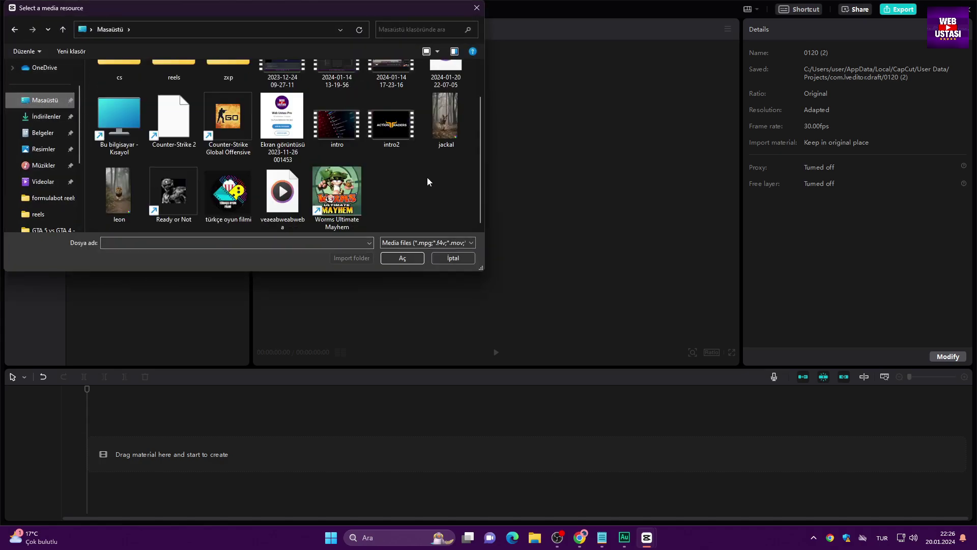
left_click(129, 187)
left_click(463, 119, "ctrl")
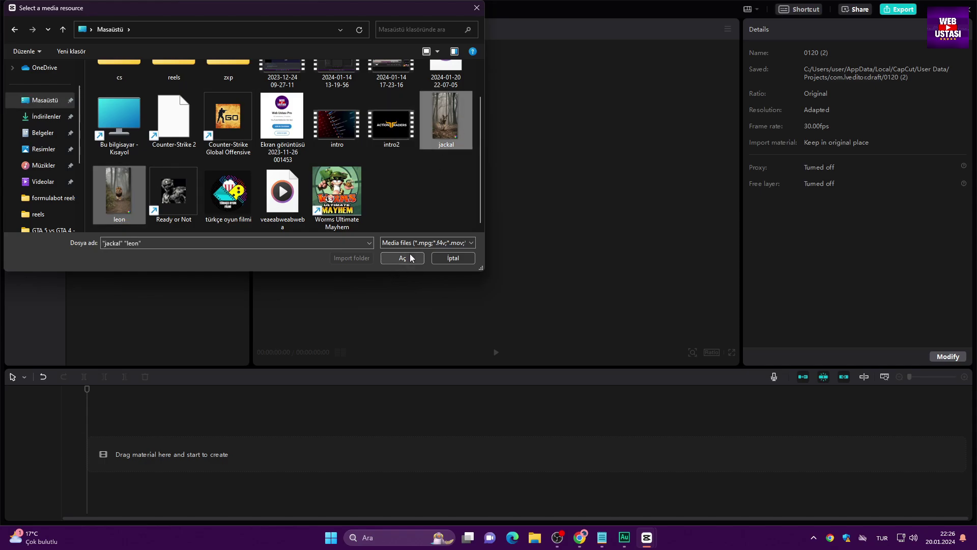
left_click(410, 258)
Place leon.mp4 at the start of the timeline and enlarge it in the frame to 114% scale.
left_click_drag(173, 176, 182, 405)
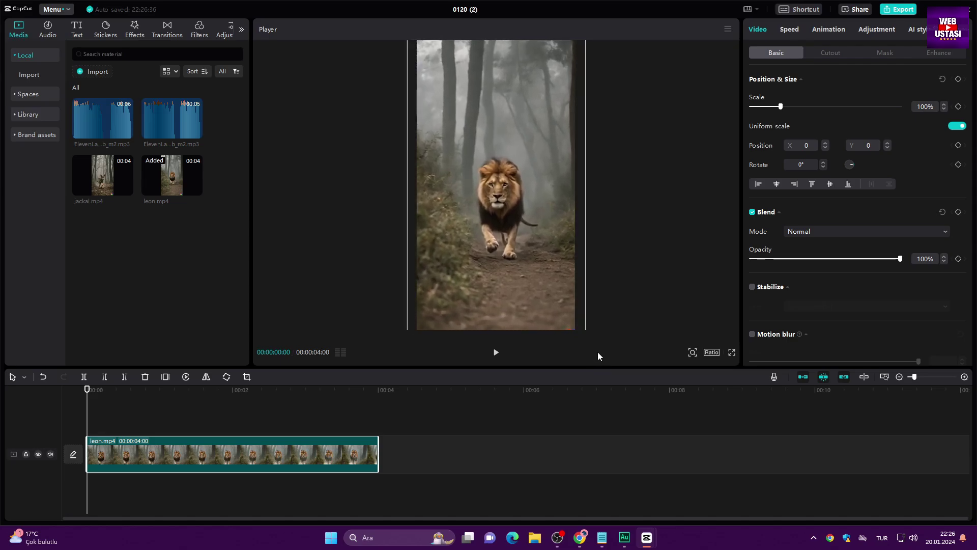
left_click_drag(576, 328, 599, 358)
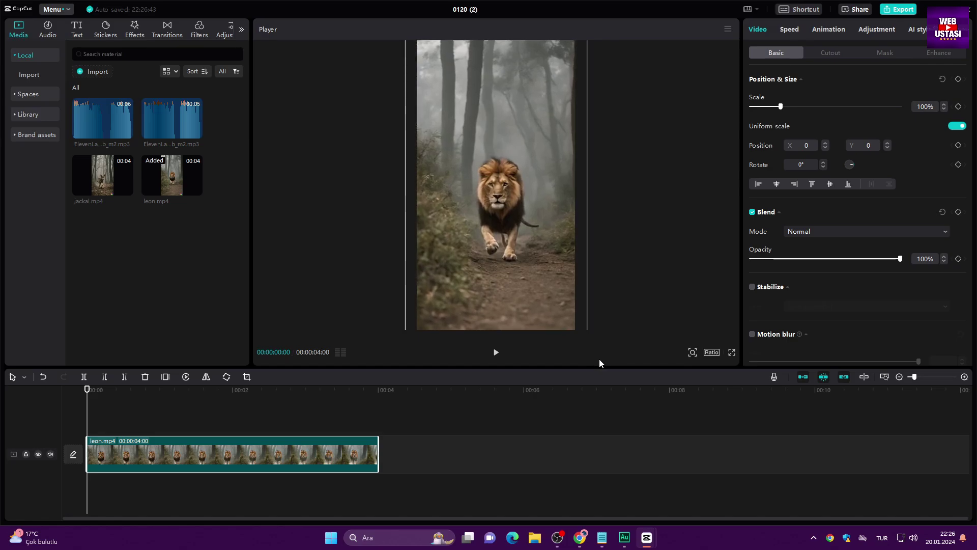
Add jackal.mp4 to the timeline directly after the end of the leon.mp4 clip.
left_click(314, 389)
left_click_drag(313, 389, 393, 399)
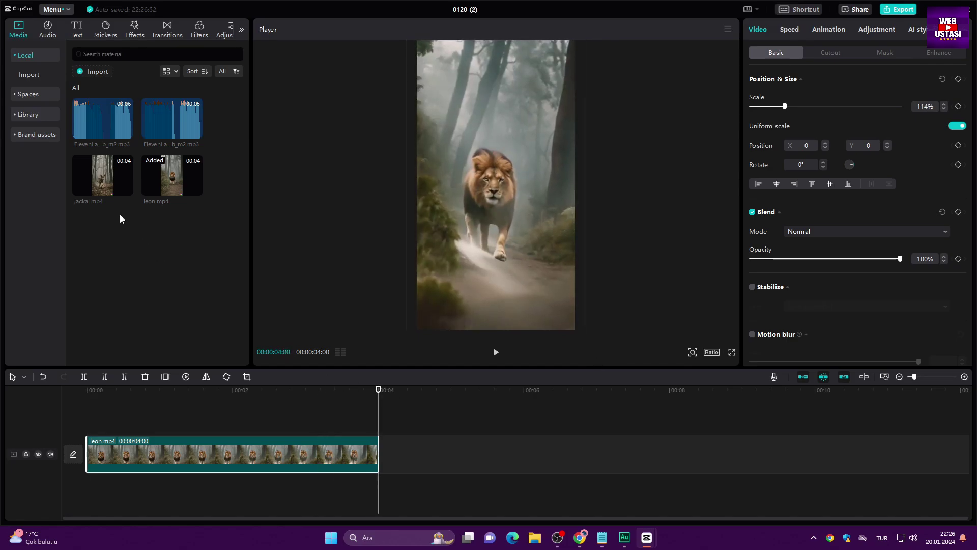
left_click(126, 189)
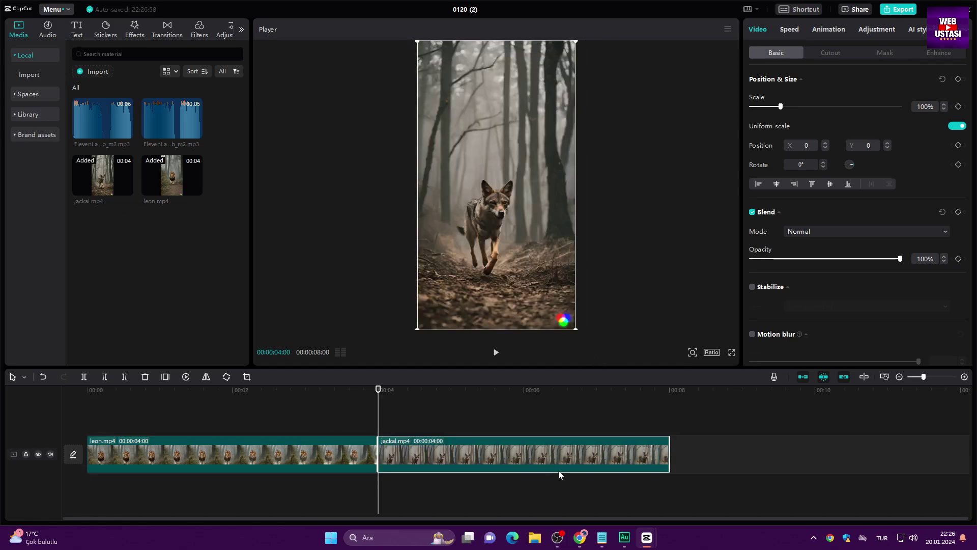
Listen to previews of both imported ElevenLabs narrations to tell them apart.
left_click(96, 119)
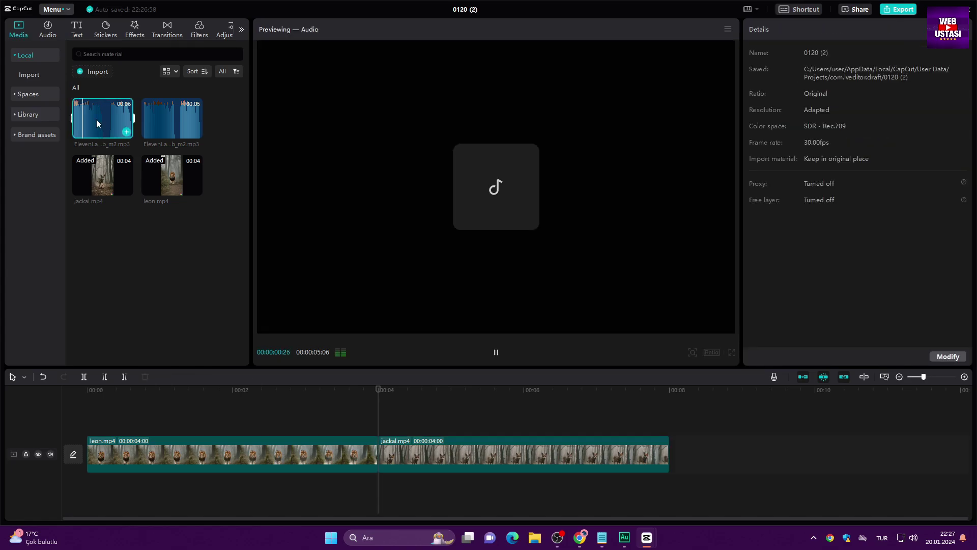
left_click(178, 124)
key("space")
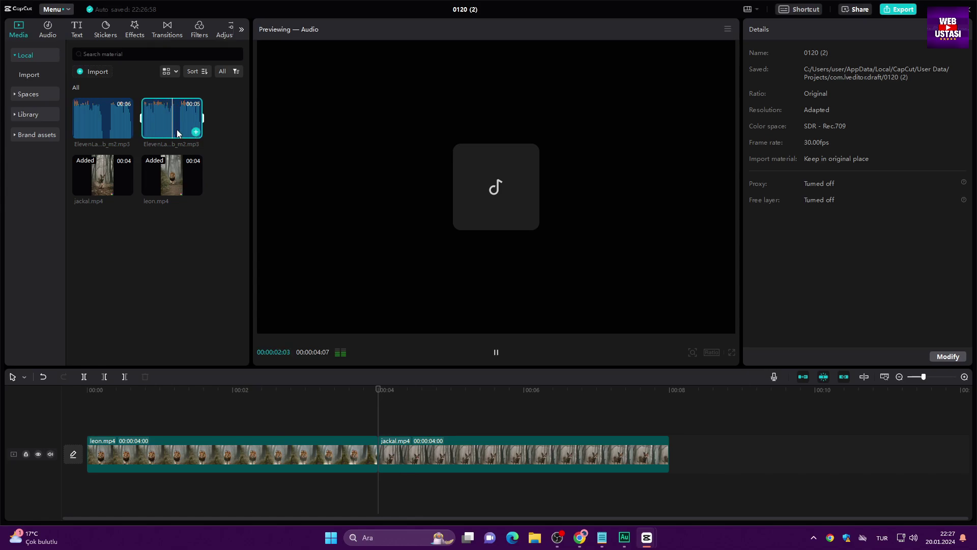
key("space")
Add the shorter ElevenLabs narration to the timeline and align it with the start of the leon.mp4 clip.
left_click(195, 132)
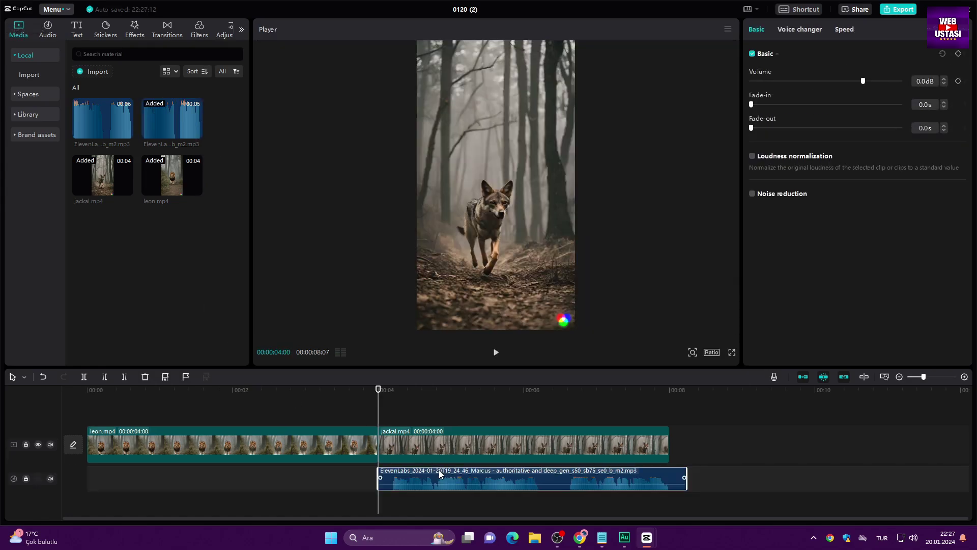
left_click_drag(441, 473, 149, 474)
left_click(102, 391)
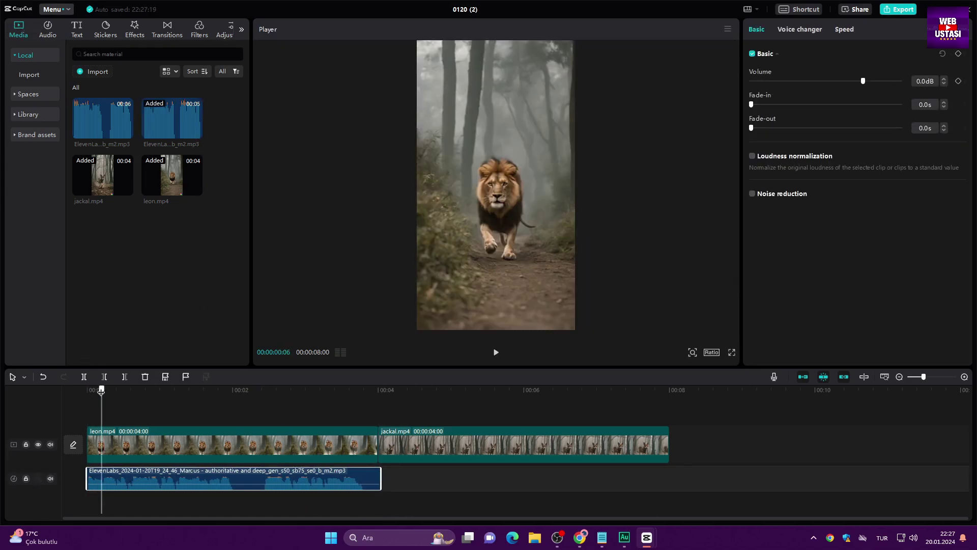
Cut the leon.mp4 clip at 00:00:01:00, delete its remaining part and play back the result.
left_click_drag(102, 391, 160, 390)
left_click(162, 432)
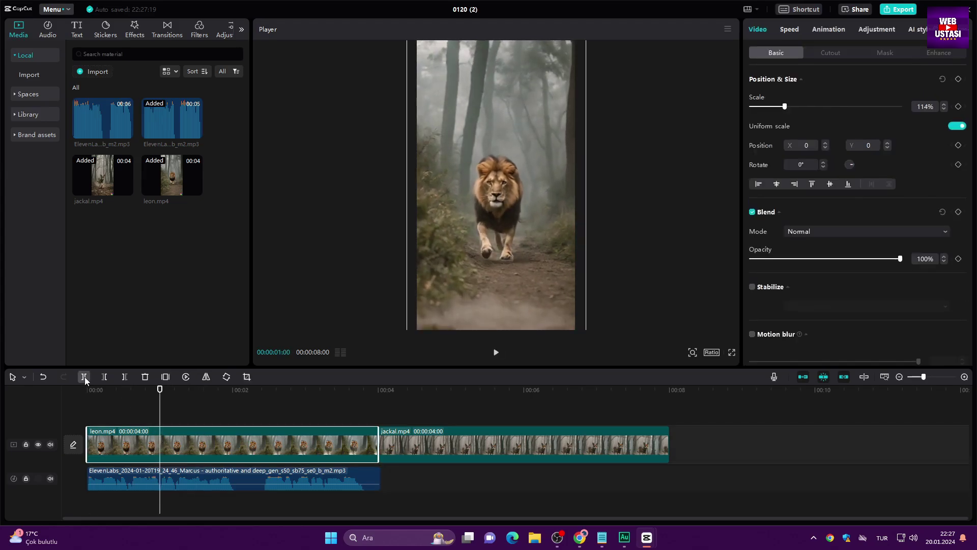
left_click(84, 378)
key("Delete")
left_click(129, 391)
key("space")
key("space")
Trim the ends of the jackal.mp4 clip and the narration to 00:00:03:24, where the speech stops.
left_click_drag(368, 391, 363, 390)
left_click(442, 450)
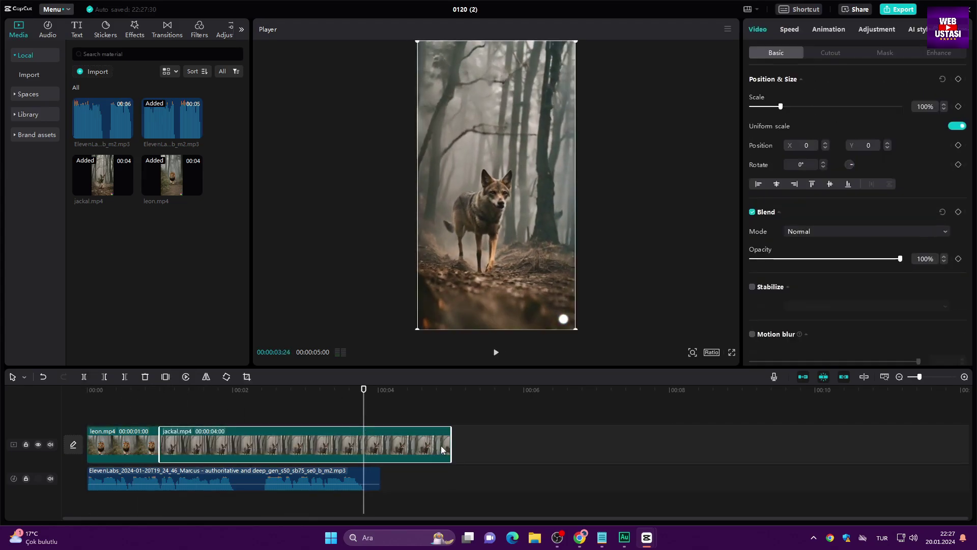
left_click(377, 476)
left_click_drag(450, 449, 363, 477)
Add a custom adjustment layer above the clips and stretch it from the timeline's start to the end of jackal.mp4.
left_click(166, 391)
left_click_drag(166, 390, 158, 390)
left_click(170, 442)
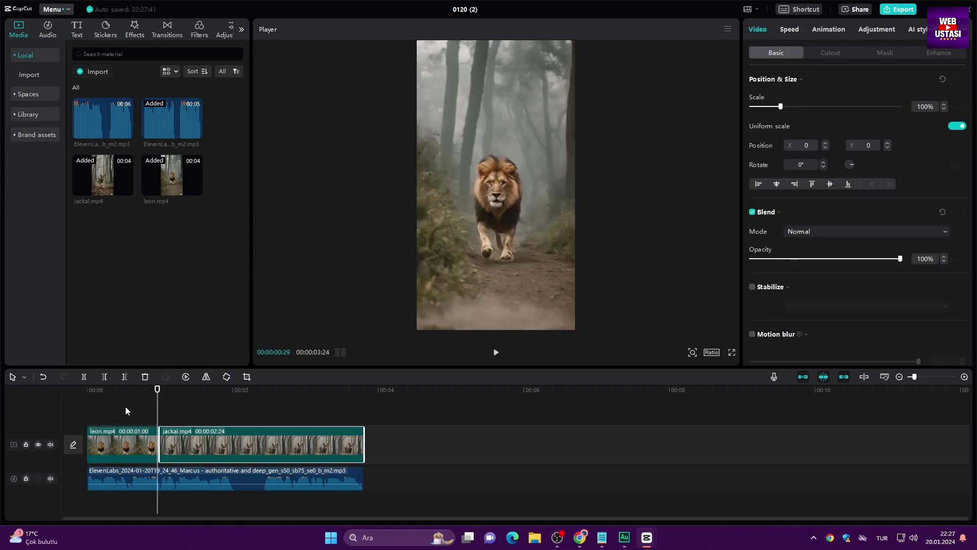
left_click(127, 411)
left_click(143, 433)
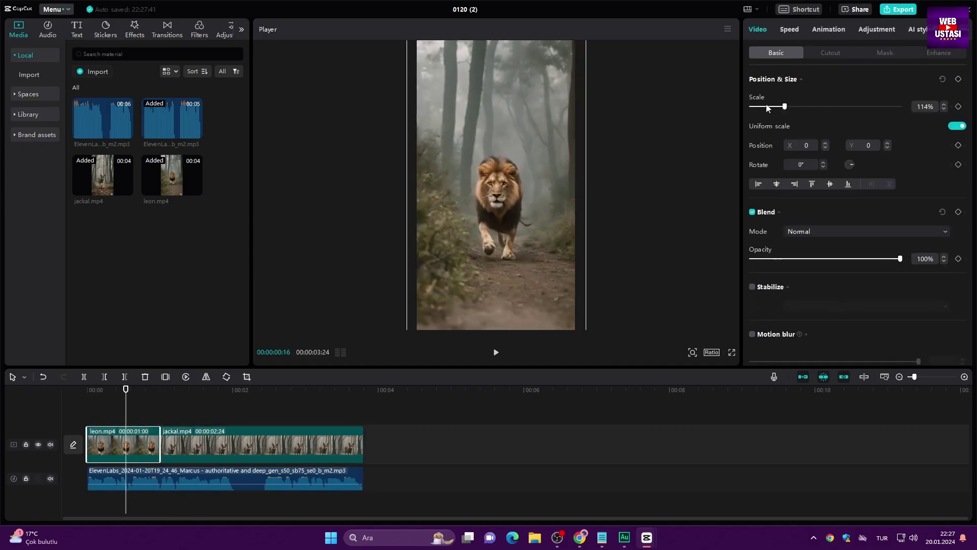
left_click(228, 32)
left_click(106, 96)
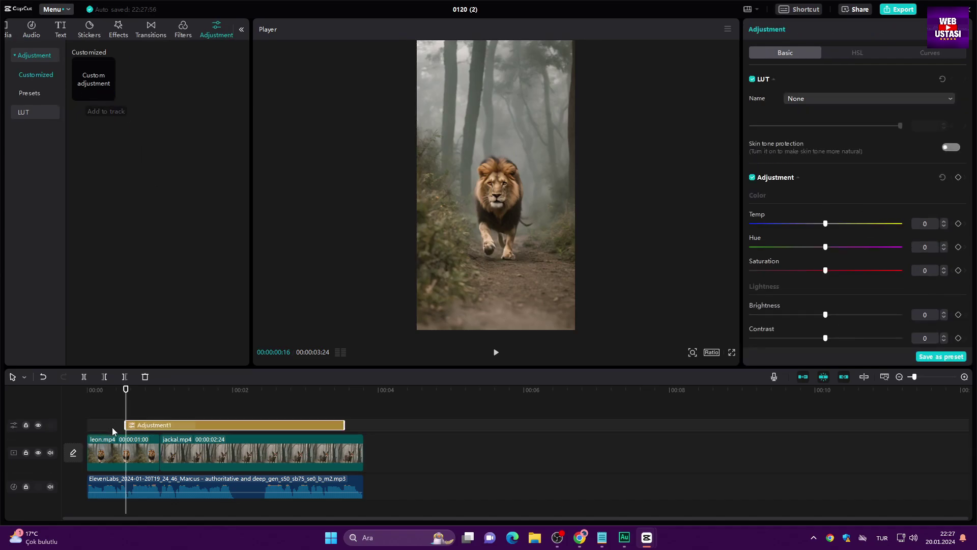
left_click_drag(153, 428, 114, 427)
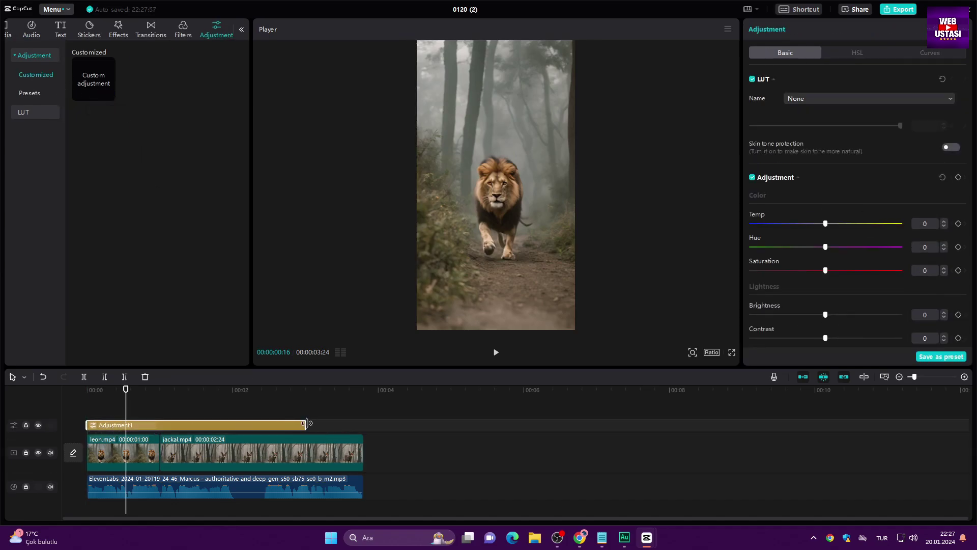
left_click_drag(306, 423, 360, 426)
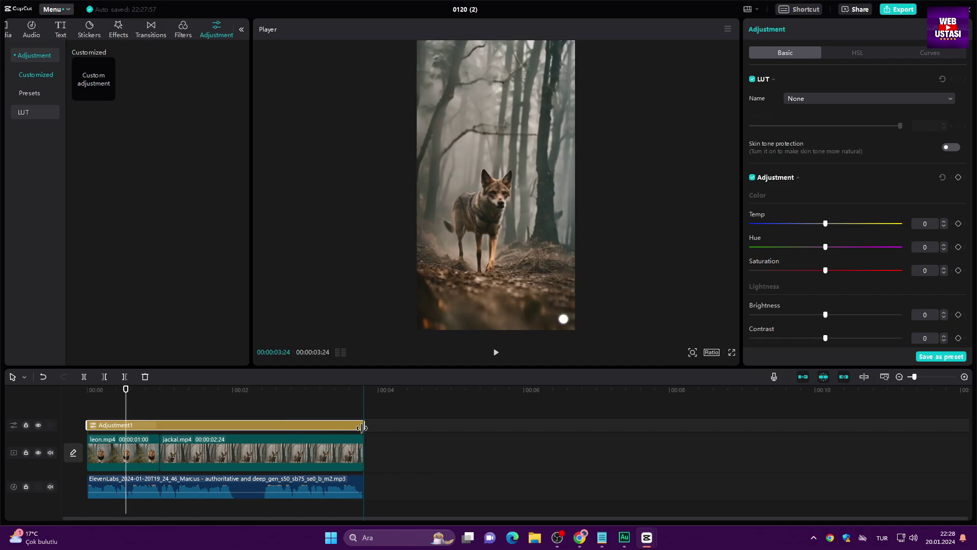
Set the adjustment layer's saturation to -50, contrast to 46 and vignette to 50.
left_click_drag(825, 270, 753, 270)
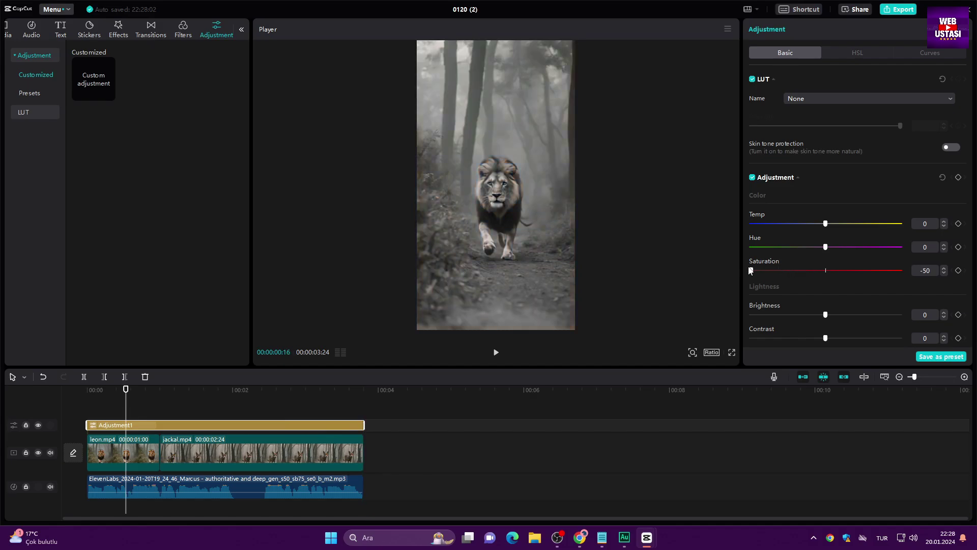
scroll(789, 285, "down", 1)
left_click_drag(825, 301, 894, 305)
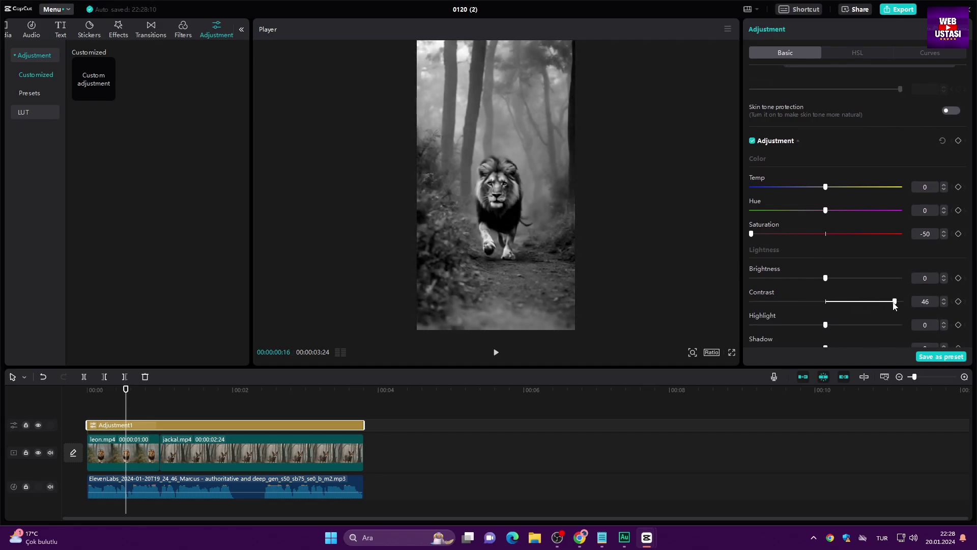
scroll(814, 311, "down", 4)
left_click_drag(825, 341, 906, 349)
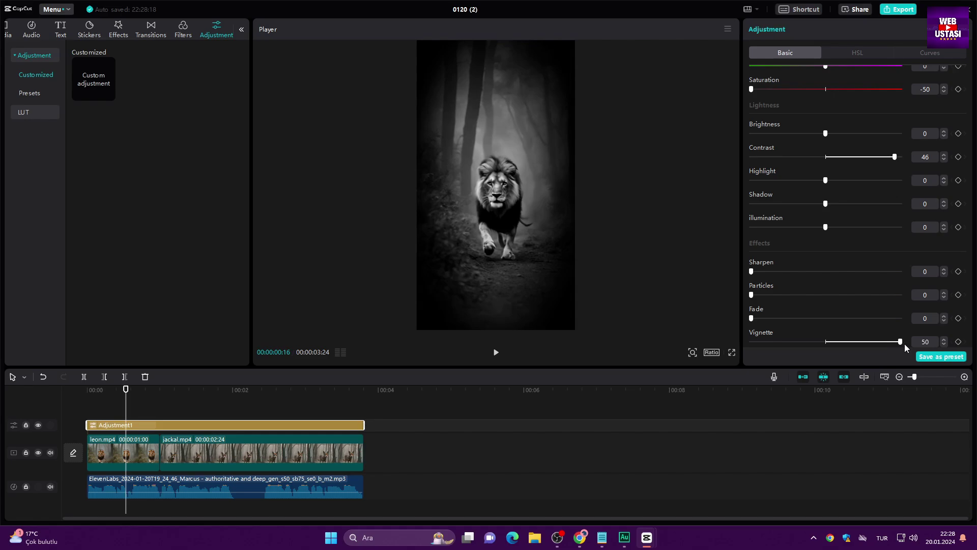
Raise the adjustment layer's contrast to 50 and brightness to 7, checking the look on both the jackal and lion shots.
left_click_drag(896, 158, 924, 156)
left_click_drag(247, 391, 196, 391)
mouse_move(828, 135)
left_mouse_down()
mouse_move(772, 135)
mouse_move(861, 141)
mouse_move(824, 139)
mouse_move(837, 142)
left_mouse_up()
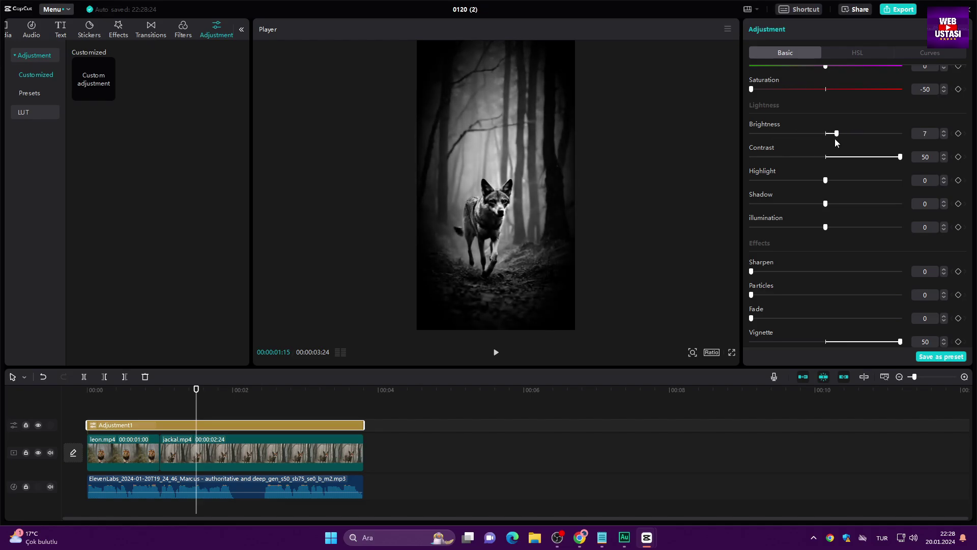
left_click(126, 394)
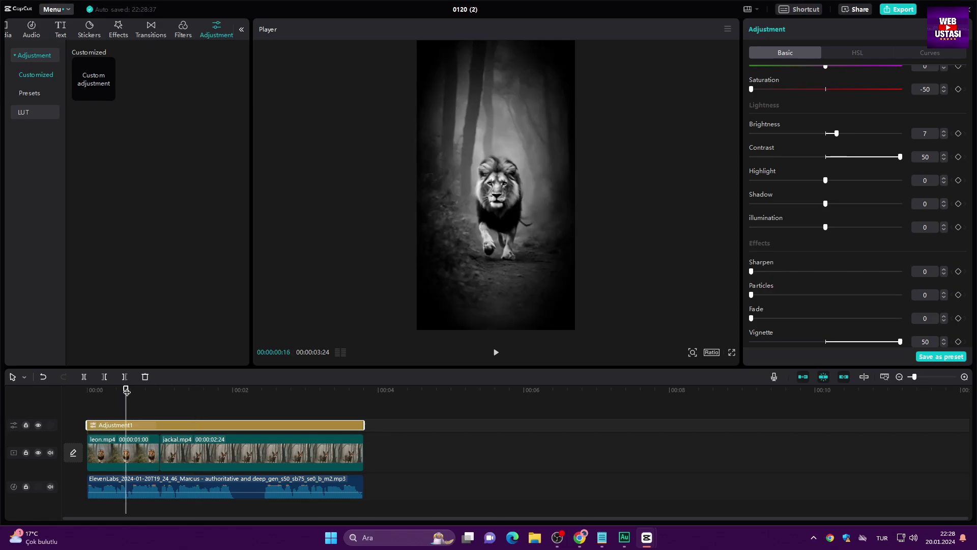
Generate auto captions from the narration with Turkish as the spoken language.
left_click(61, 29)
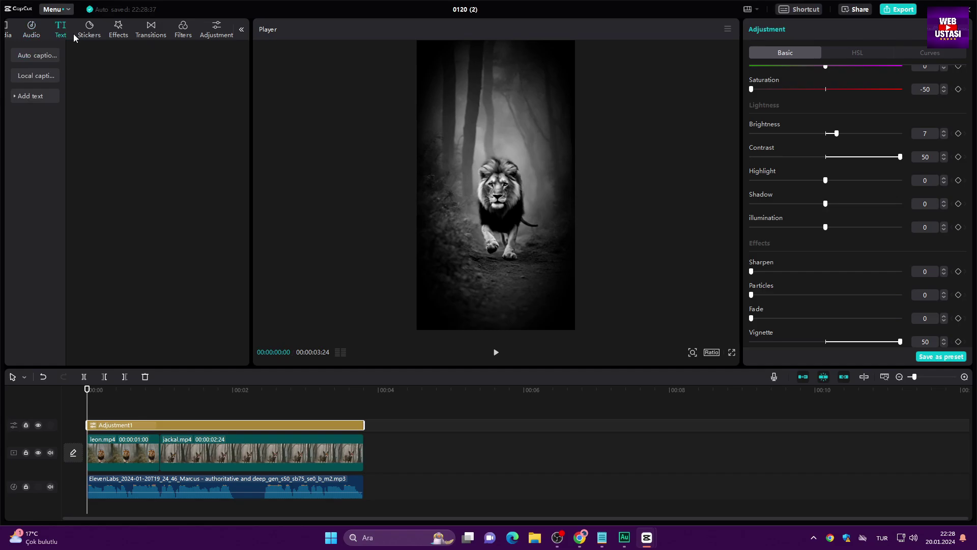
left_click(36, 54)
left_click(162, 218)
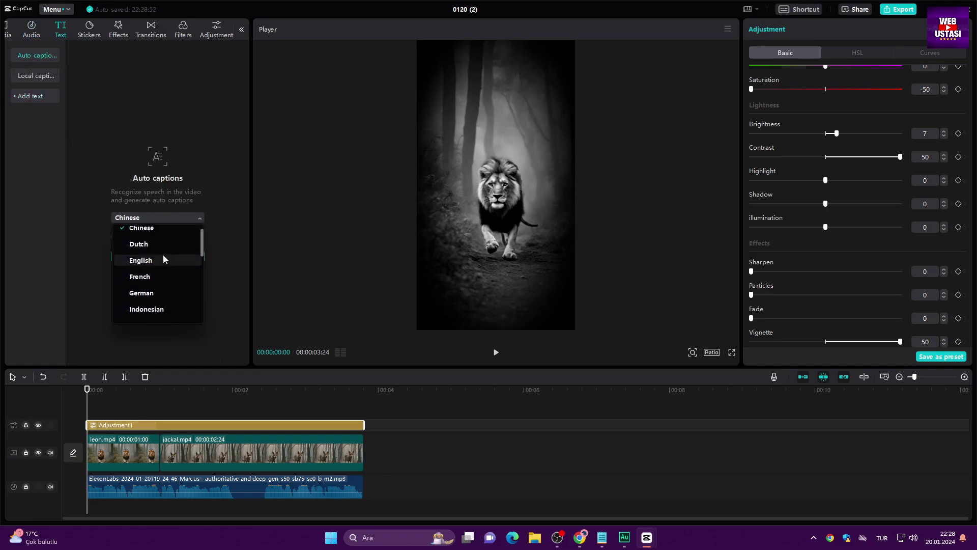
scroll(162, 254, "down", 5)
left_click(150, 299)
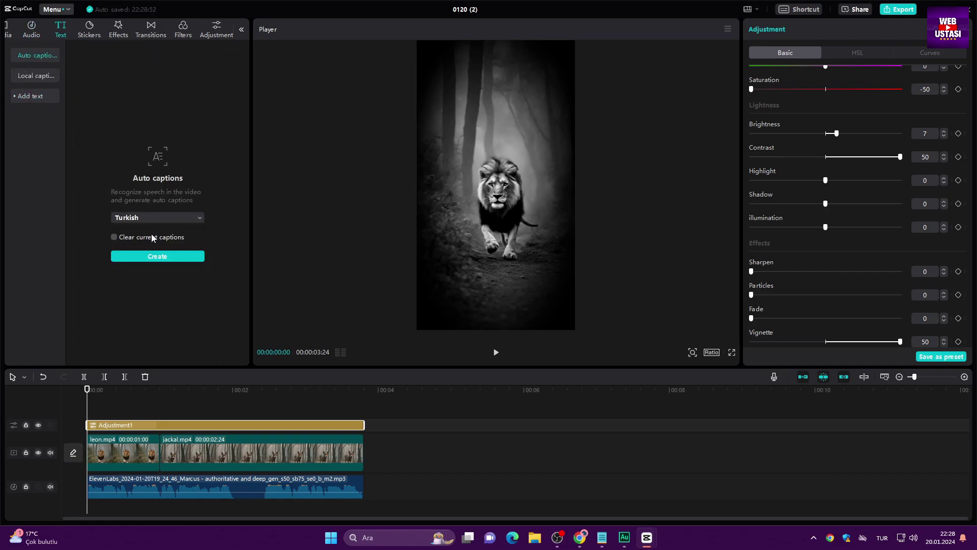
left_click(153, 257)
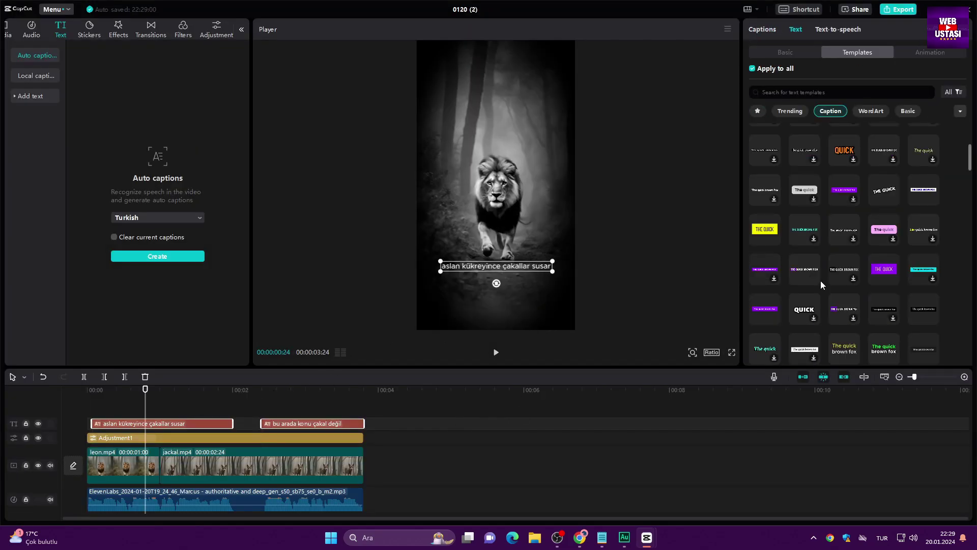
Try out several caption templates on the generated captions to compare their styles.
scroll(821, 283, "down", 1)
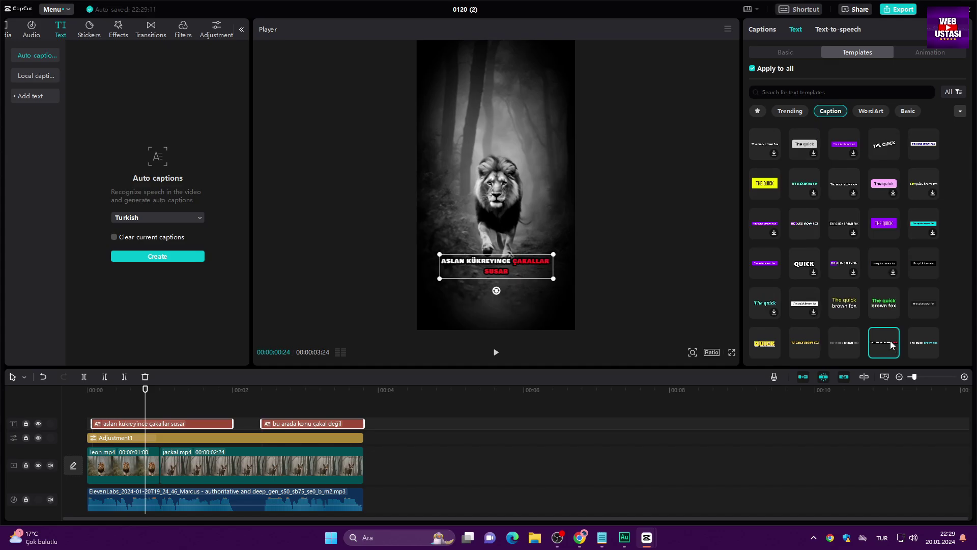
left_click(916, 350)
left_click(845, 345)
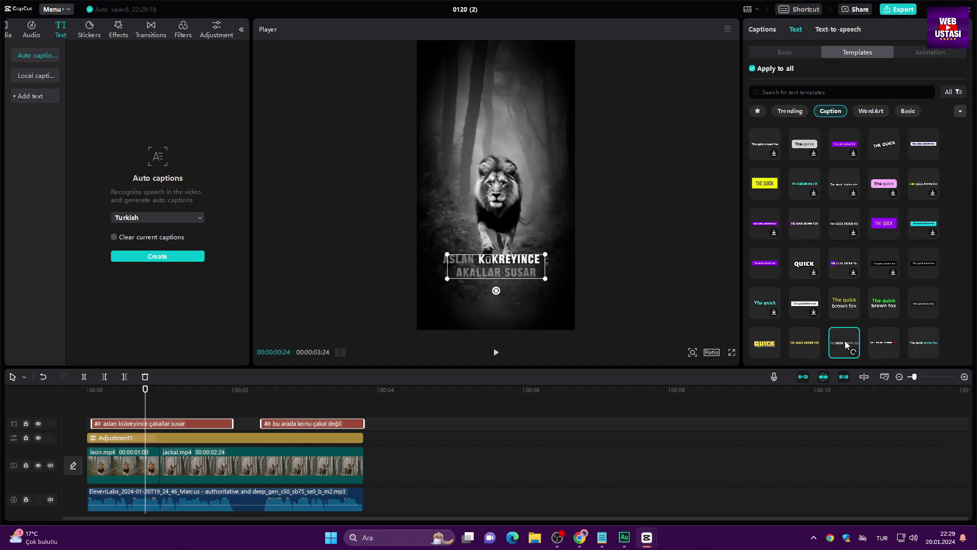
left_click(923, 267)
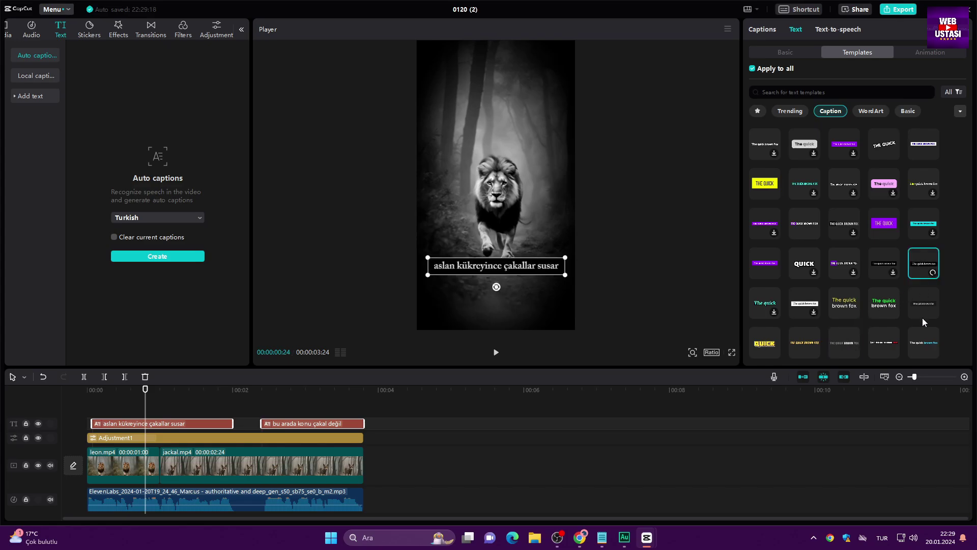
left_click(925, 307)
left_click(883, 342)
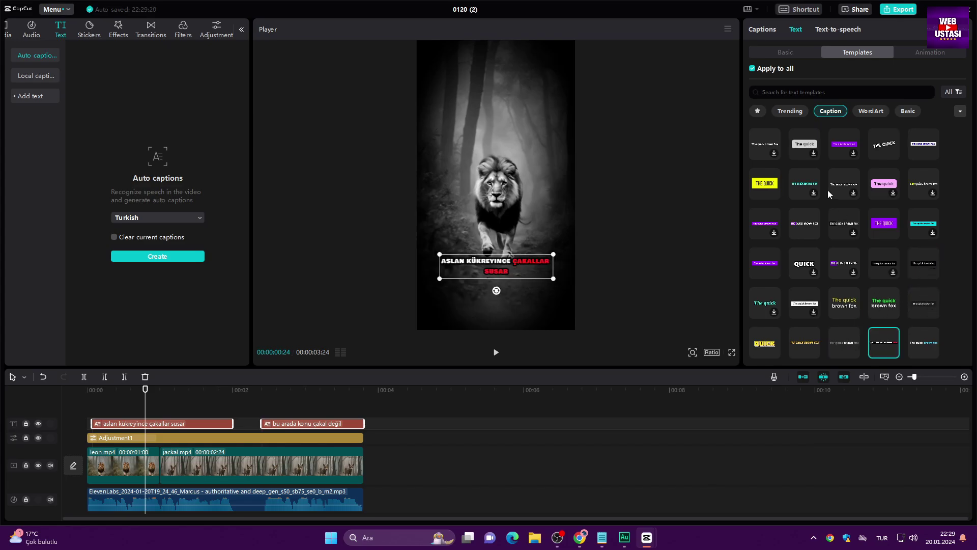
Apply the plain word-by-word "the brown fox" caption template to all captions and play the video to check it.
scroll(759, 250, "down", 3)
left_click(756, 248)
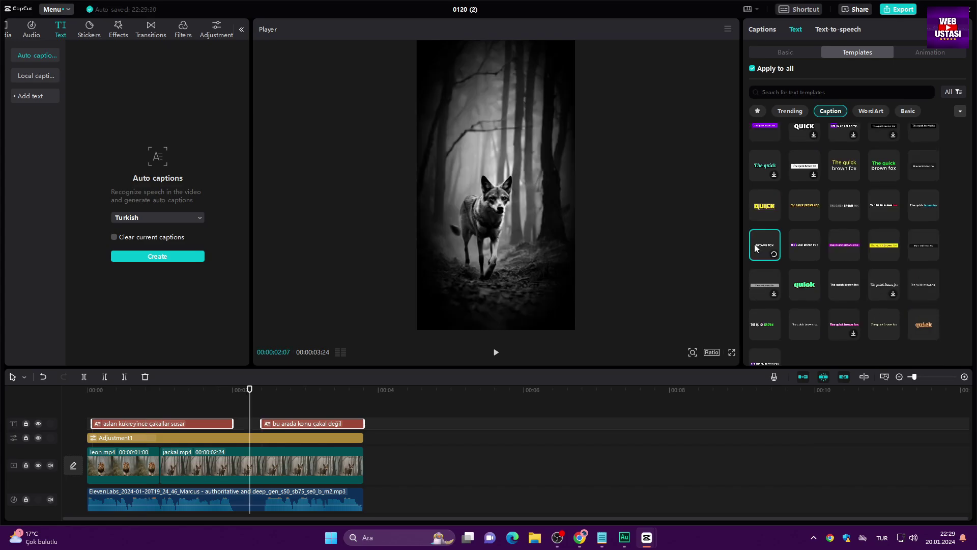
left_click(151, 394)
key("space")
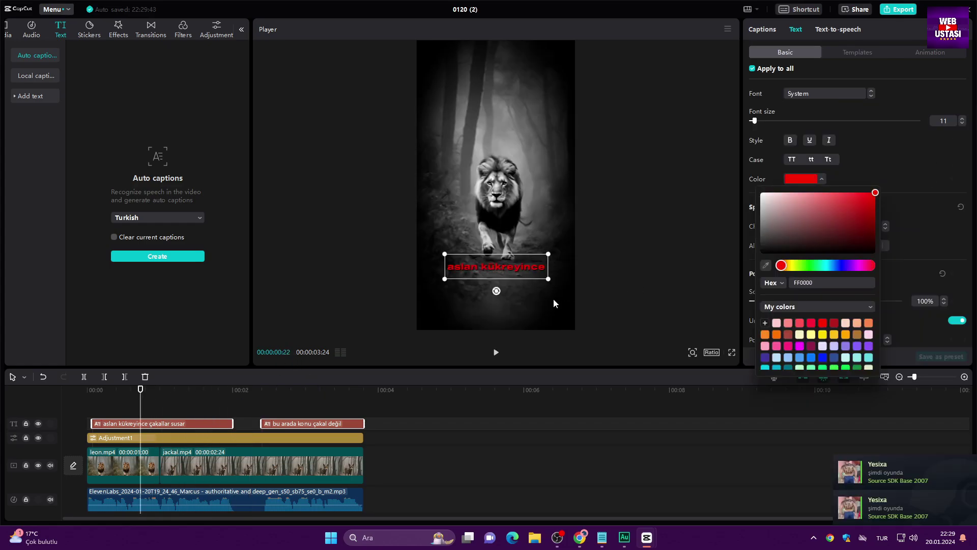
Set the font of all captions to Montserrat, make the text italic and preview the opening of the video.
left_click(848, 154)
left_click(857, 93)
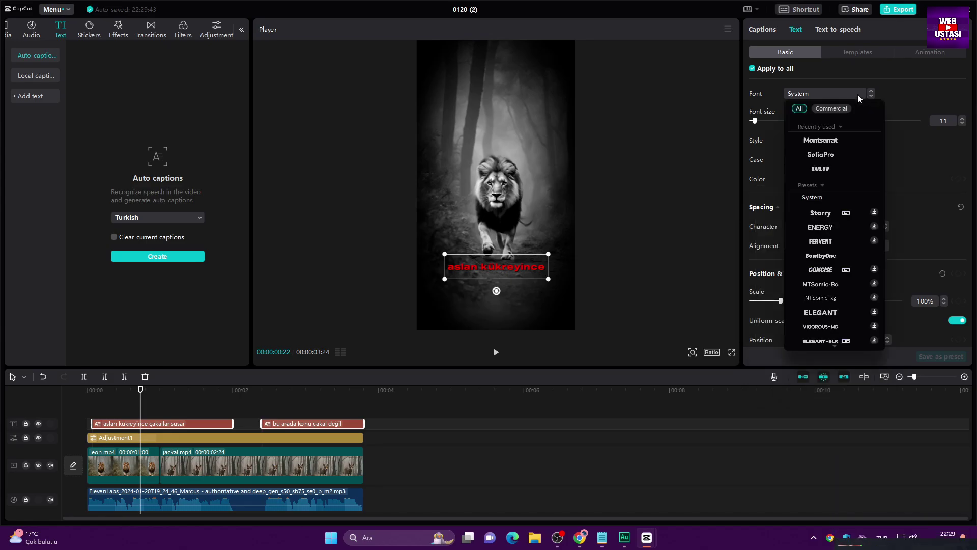
left_click(824, 141)
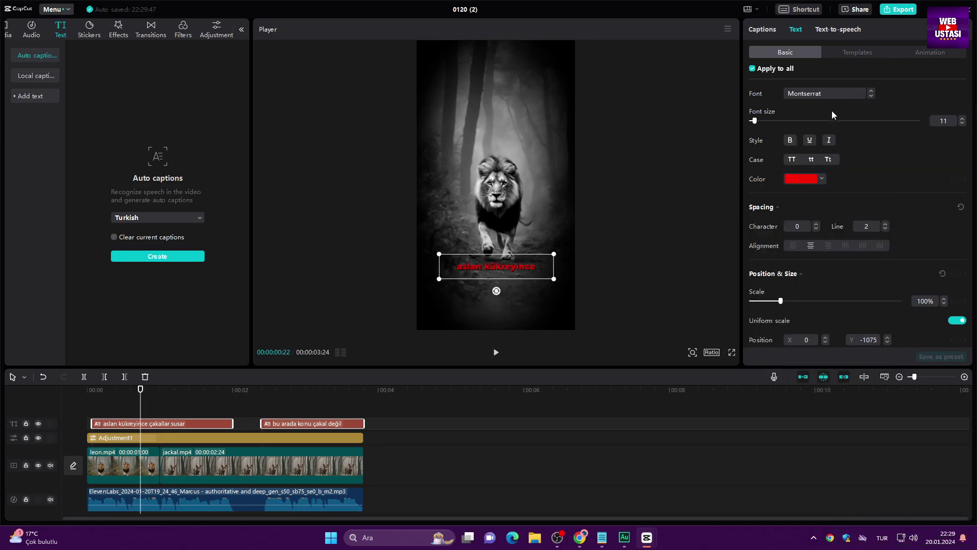
left_click(828, 140)
left_click_drag(139, 407, 1, 392)
key("space")
key("space")
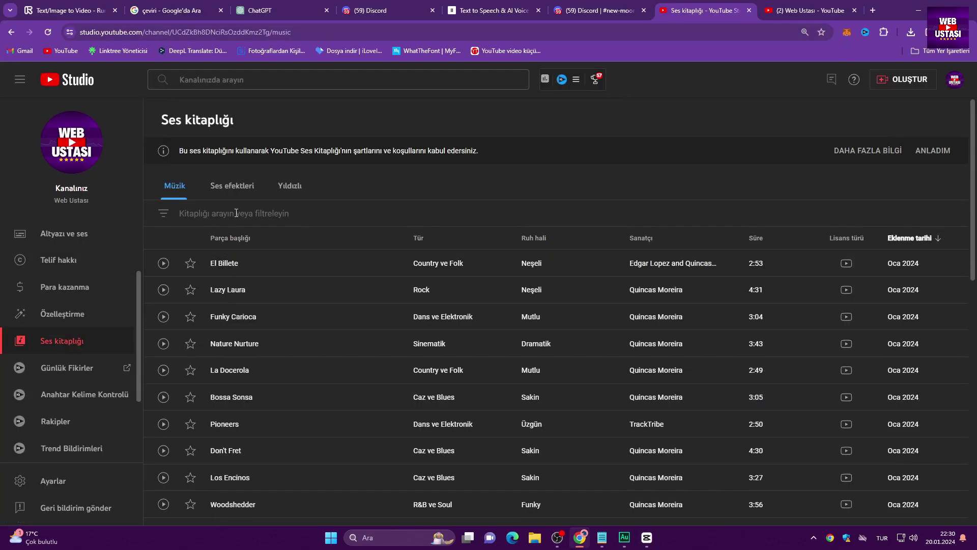
In the YouTube Studio audio library, search for "cinematic", then preview and download the track Missing Persons.
left_click(236, 213)
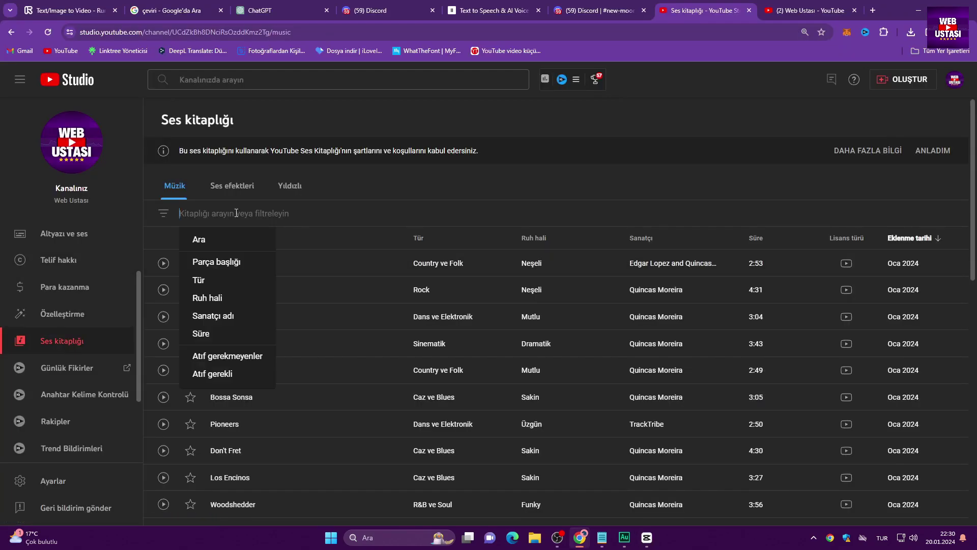
type("cinematic")
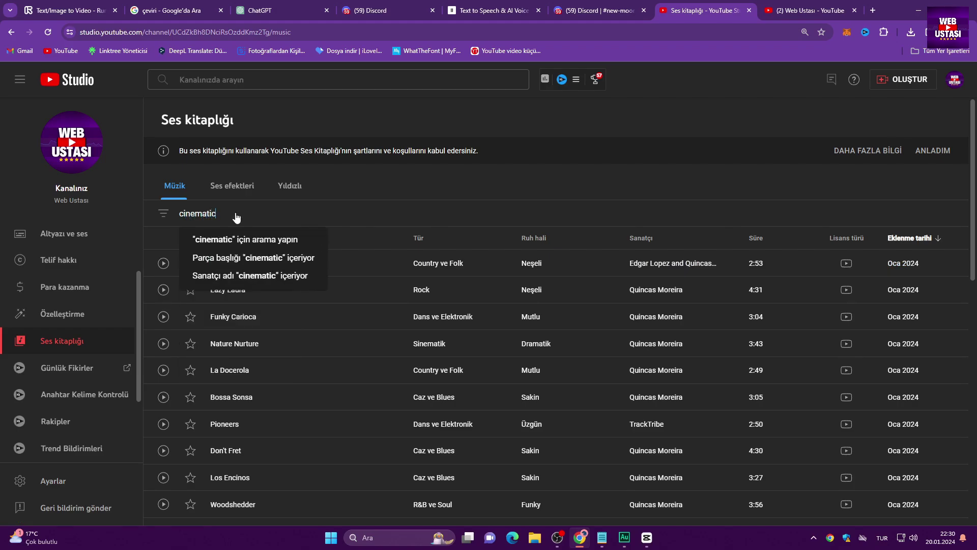
key("Return")
left_click(164, 264)
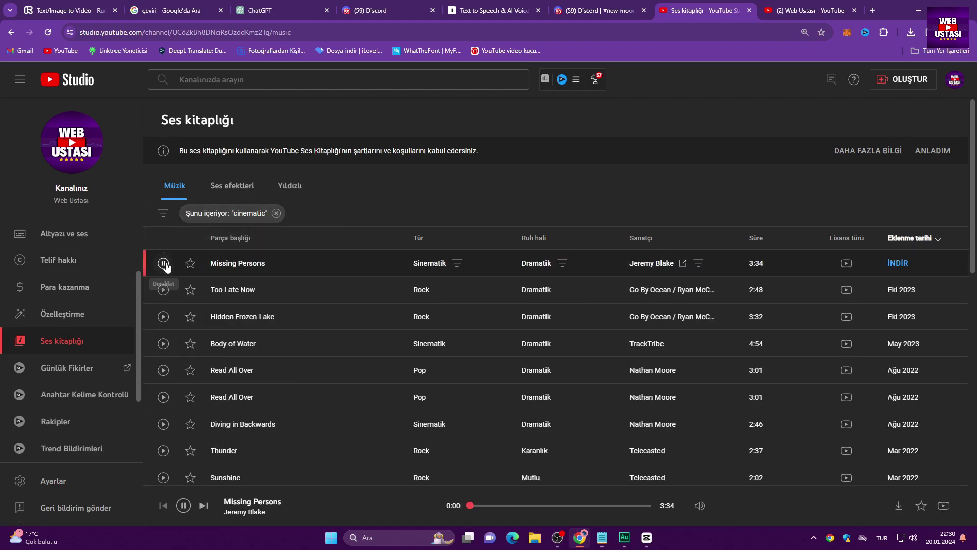
left_click(893, 263)
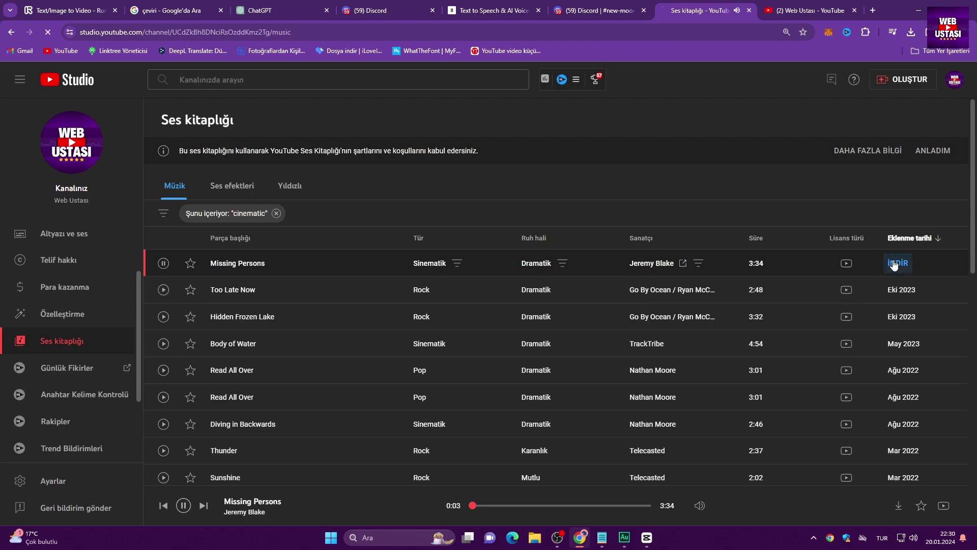
left_click(163, 264)
Bring the downloaded Missing Persons track into the CapCut timeline below the narration and align it with the start.
mouse_move(646, 537)
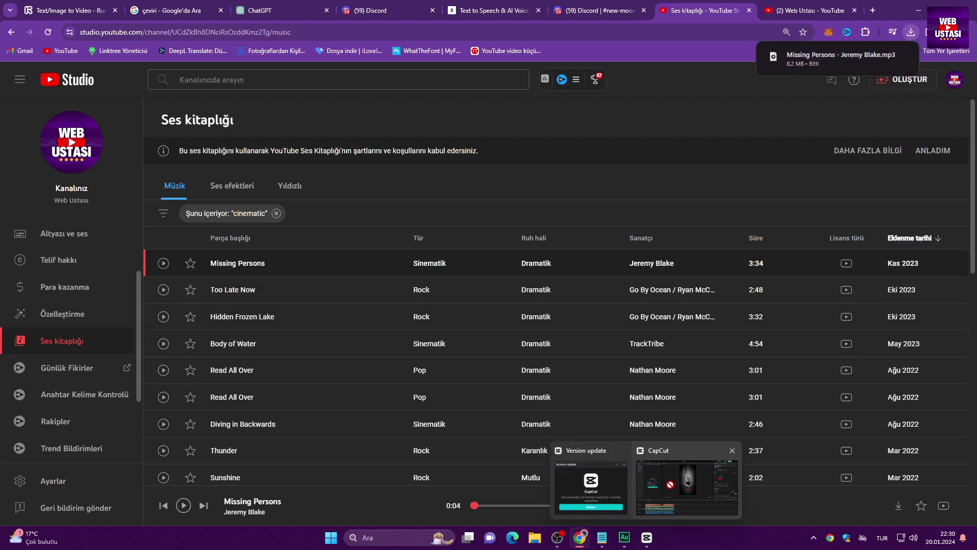
left_click_drag(670, 484, 429, 475)
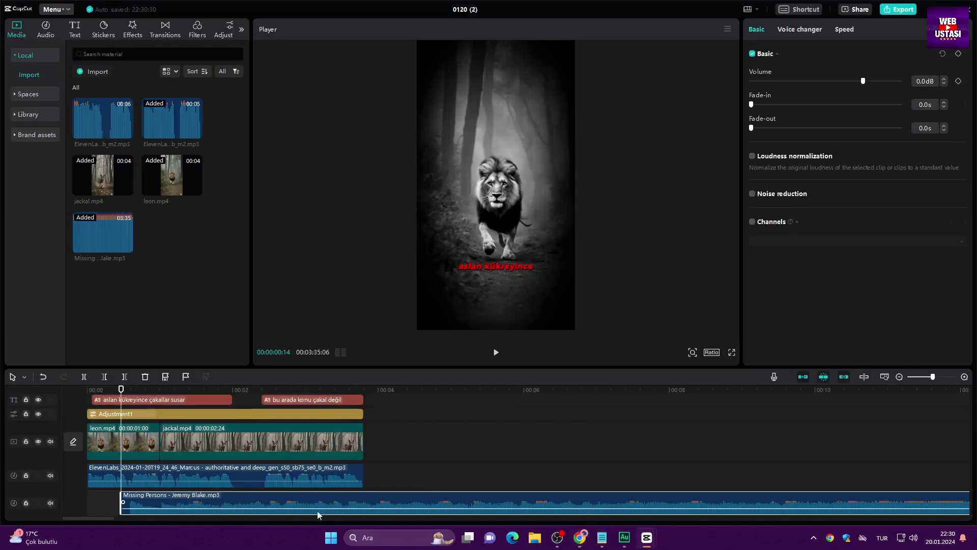
left_click_drag(316, 511, 96, 510)
left_click_drag(228, 494, 174, 494)
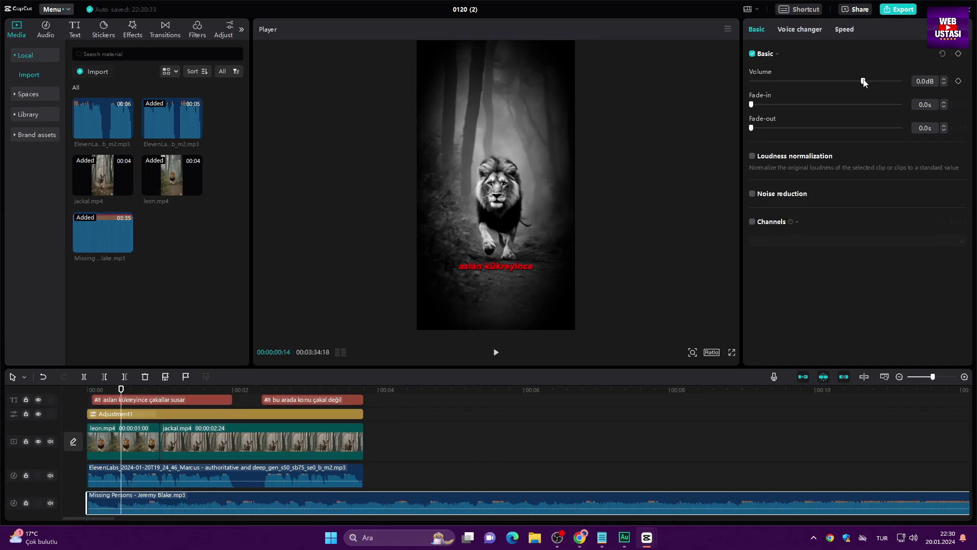
Lower the music's volume to -14.1 dB, cut off everything past 00:00:03:24 and play back the video.
left_click_drag(863, 82, 836, 81)
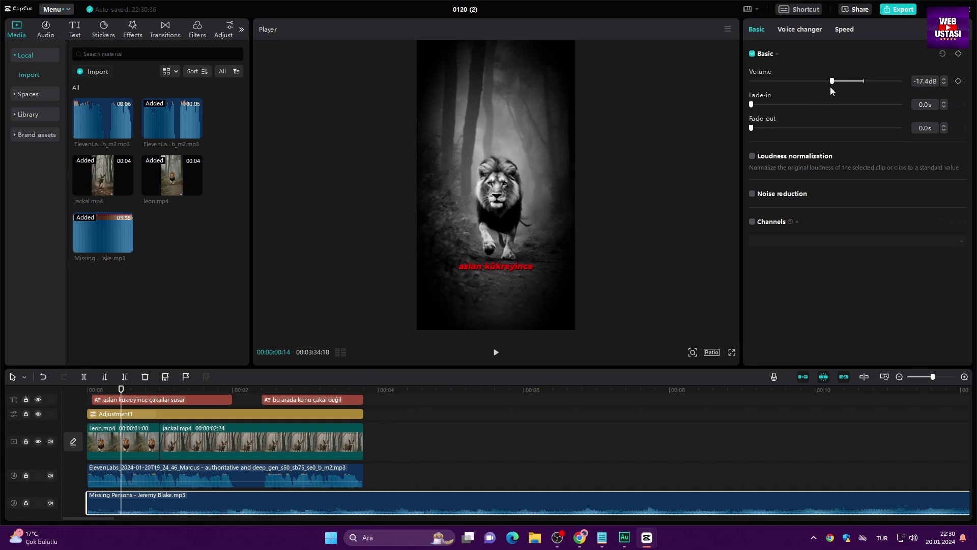
left_click(363, 390)
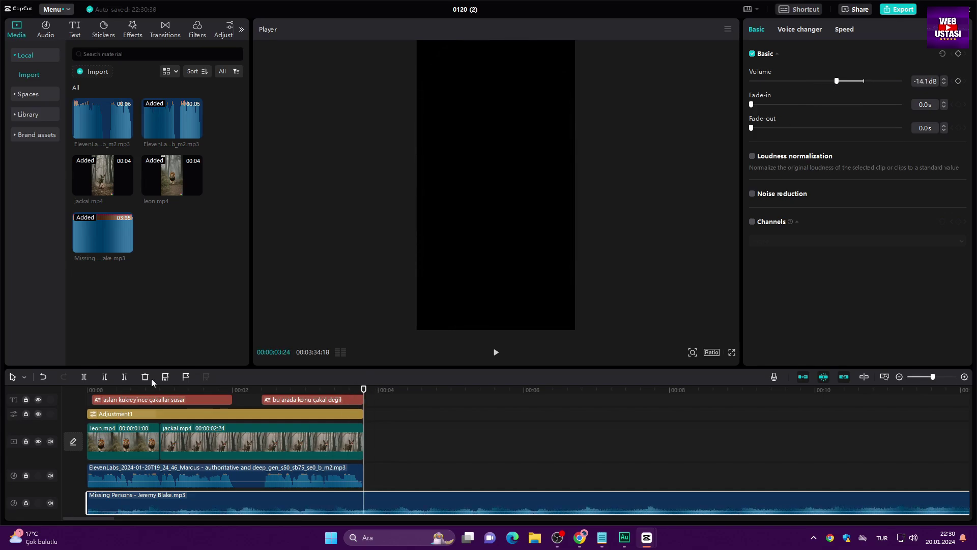
left_click(84, 377)
left_click(458, 508)
key("Delete")
key("space")
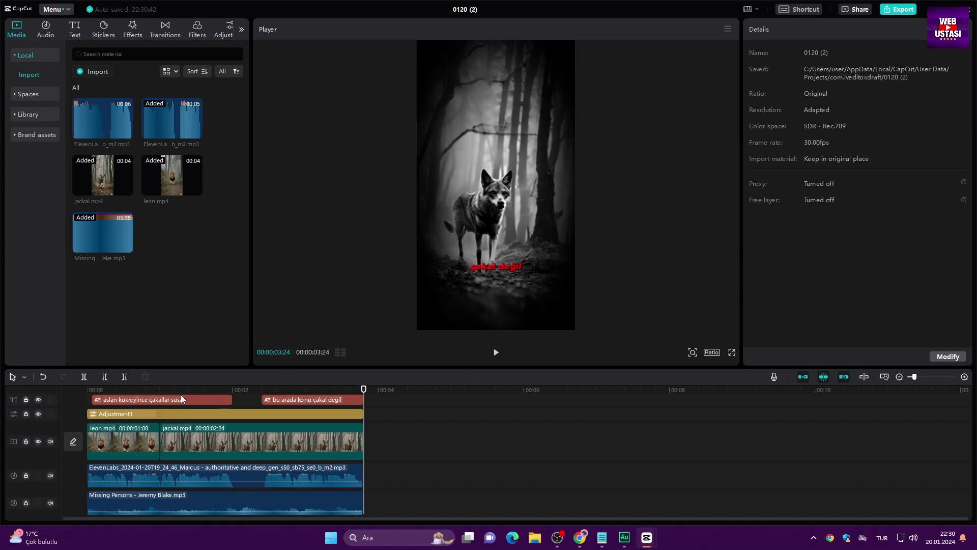
Delete both Turkish captions and the current narration clip from the timeline.
left_click_drag(403, 406, 83, 422)
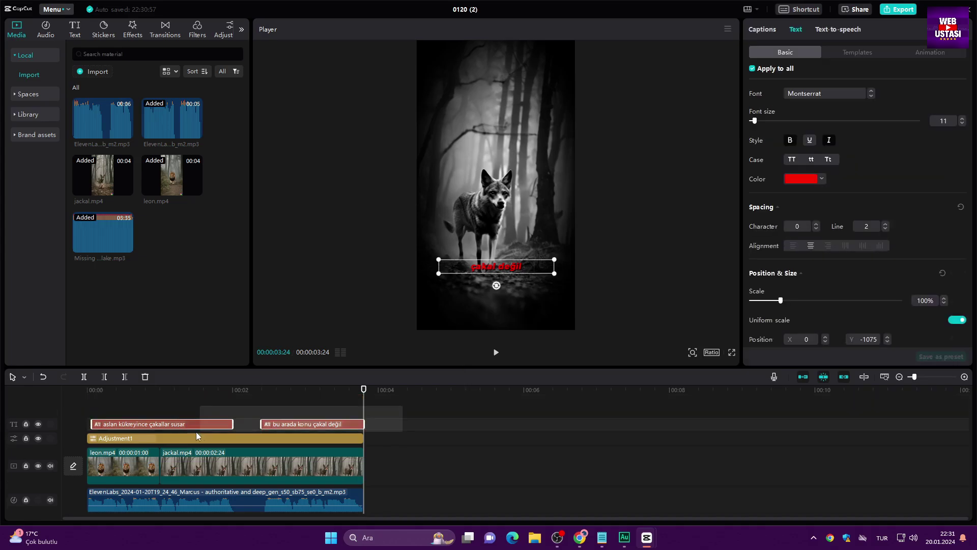
key("Delete")
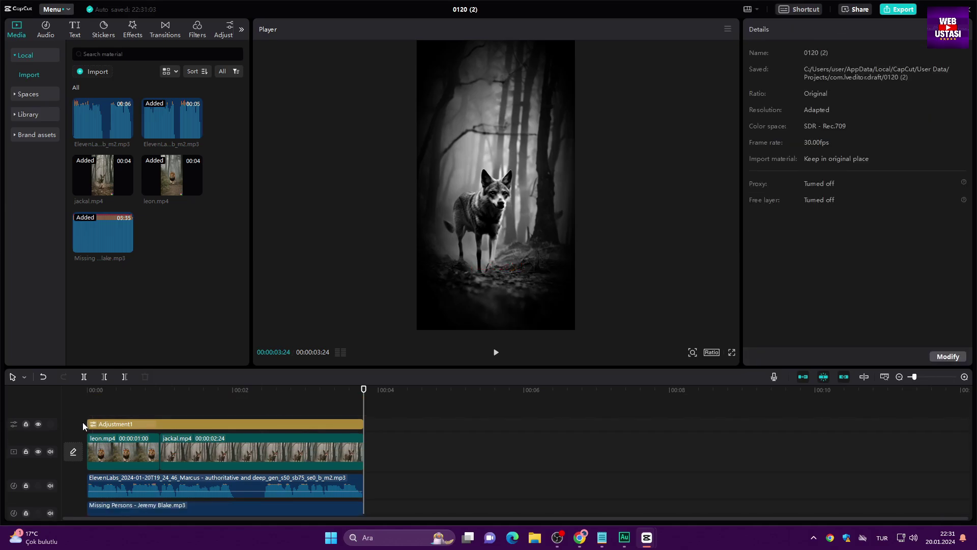
left_click(199, 489)
key("Delete")
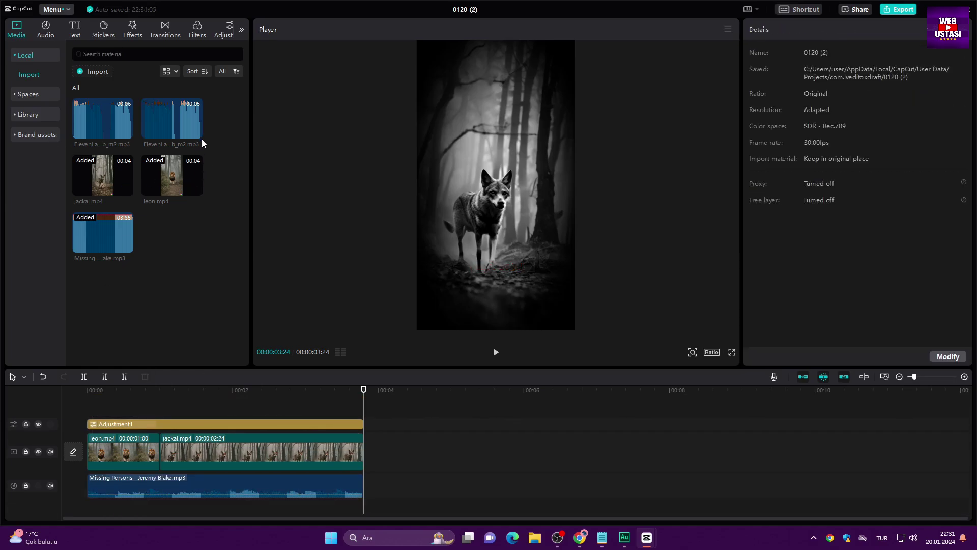
Place the other, 6-second ElevenLabs narration below the music, aligned with the start of the timeline, and play it.
left_click(128, 134)
left_click_drag(401, 497, 111, 499)
left_click(62, 389)
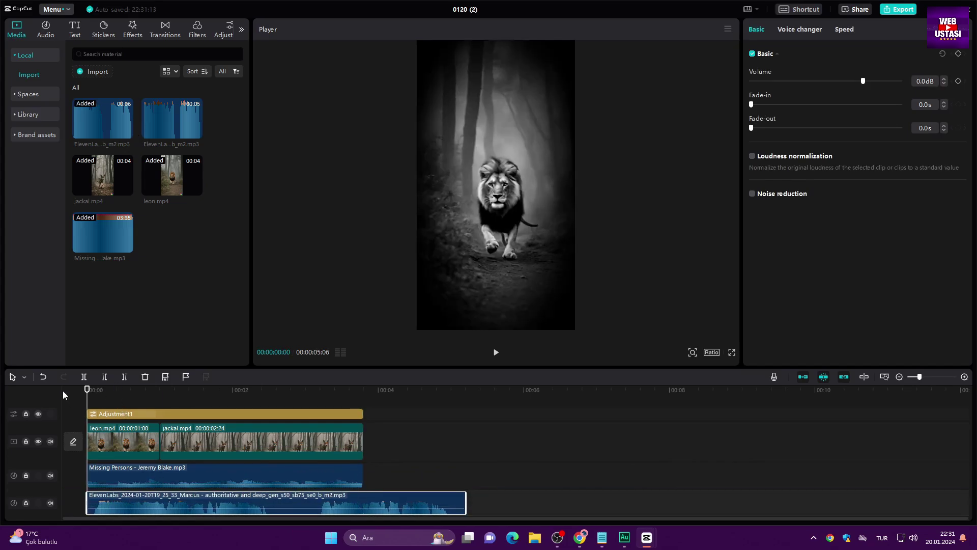
key("space")
Retime leon.mp4 to 00:00:01:08 and jackal.mp4 to 00:00:03:21, and trim the narration to end with the video at 00:00:04:29.
left_click(179, 389)
left_click_drag(159, 447, 179, 448)
left_click_drag(383, 447, 444, 448)
left_click_drag(464, 504, 448, 504)
left_click_drag(444, 440, 448, 440)
Extend the adjustment layer and the Missing Persons music to the end of the video at 00:00:04:29.
left_click(87, 390)
left_click_drag(363, 413, 449, 414)
left_click_drag(363, 476, 448, 475)
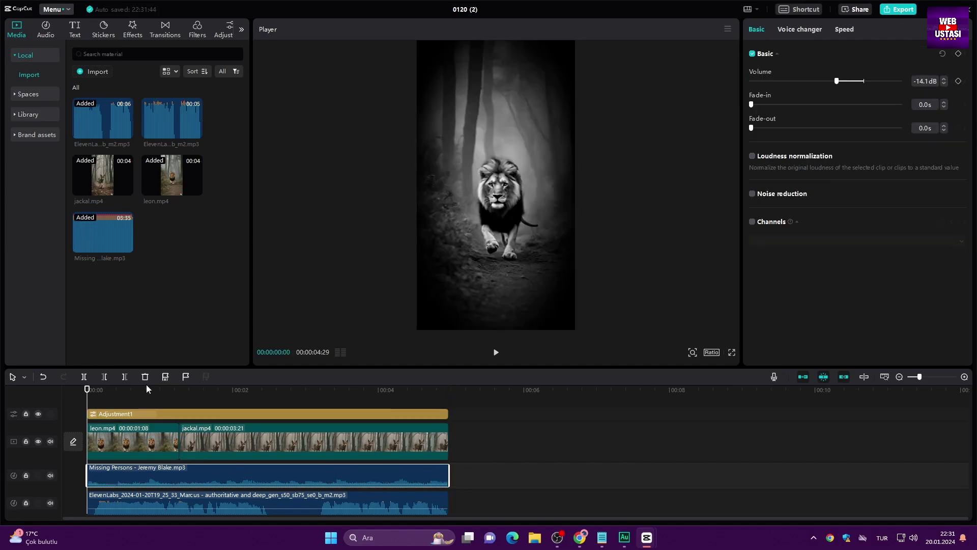
Add the Blocks glitch transition with a 0.5 s duration between the lion and jackal clips and play back the cut.
left_click_drag(152, 390, 181, 395)
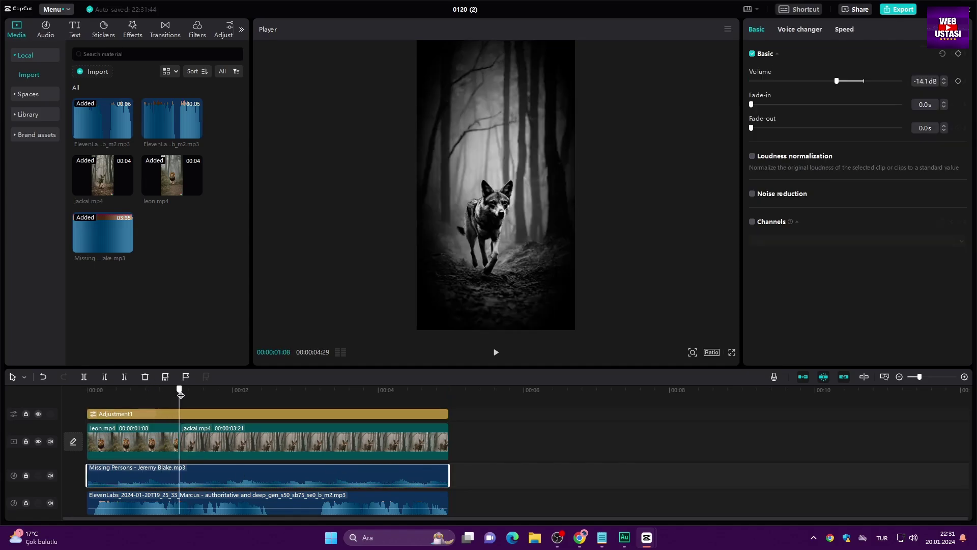
left_click(163, 30)
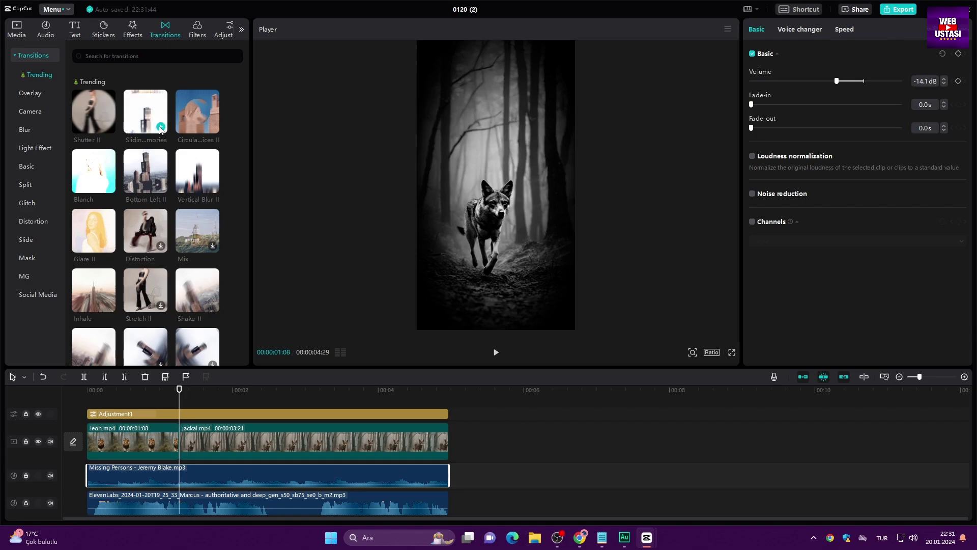
left_click(161, 128)
left_click(553, 298)
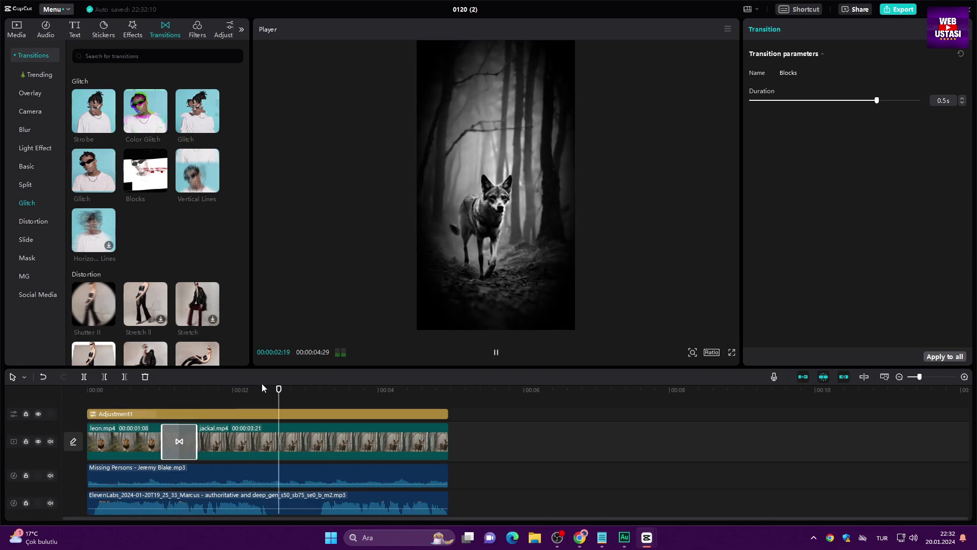
key("space")
Generate auto captions from the narration with English as the language and play back the video from the start.
left_click_drag(283, 388, 34, 19)
left_click(75, 28)
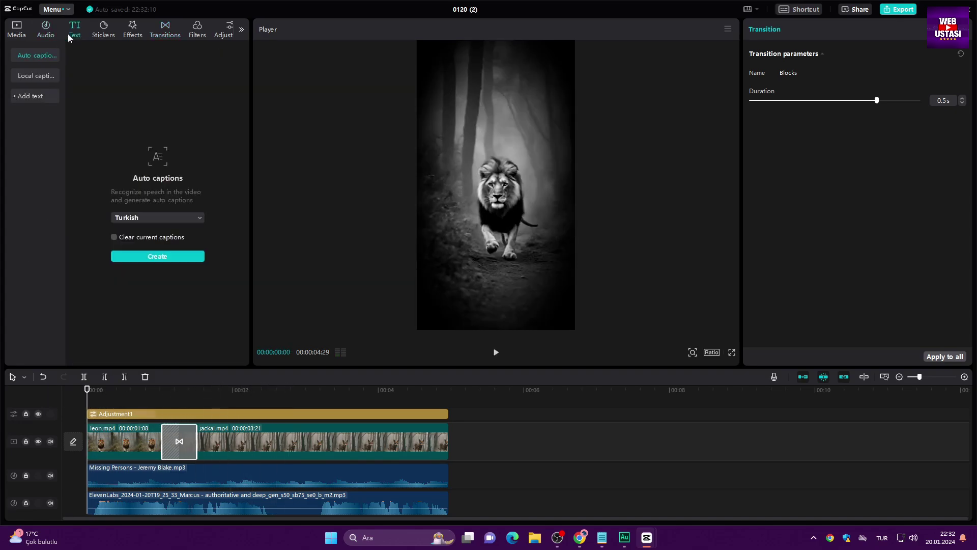
left_click(158, 217)
left_click(175, 266)
left_click(160, 256)
key("space")
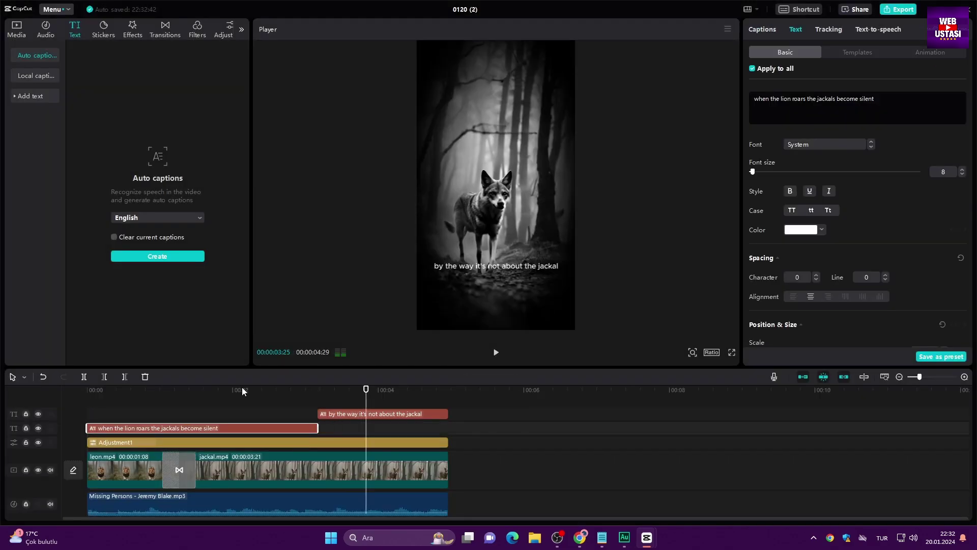
Apply the uppercase THE QUICK caption template with the green highlighted word to all captions.
left_click(243, 389)
scroll(863, 178, "down", 10)
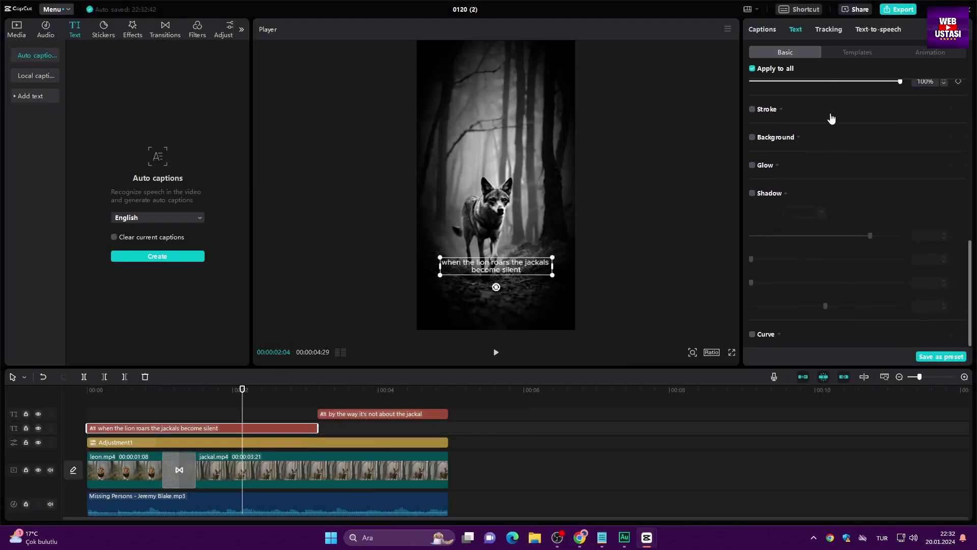
left_click(855, 53)
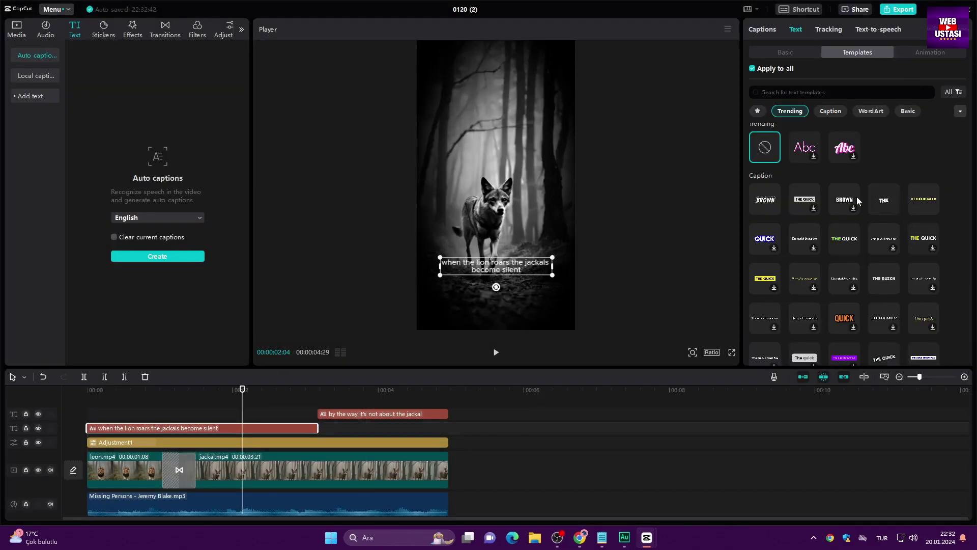
left_click(845, 245)
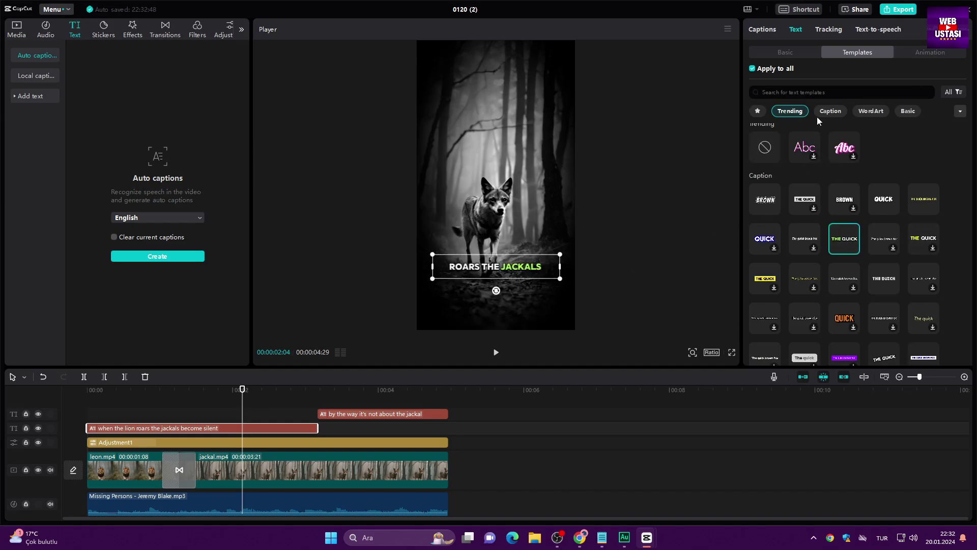
Change the highlight color of all captions to red and preview the video full screen from the start.
left_click(787, 53)
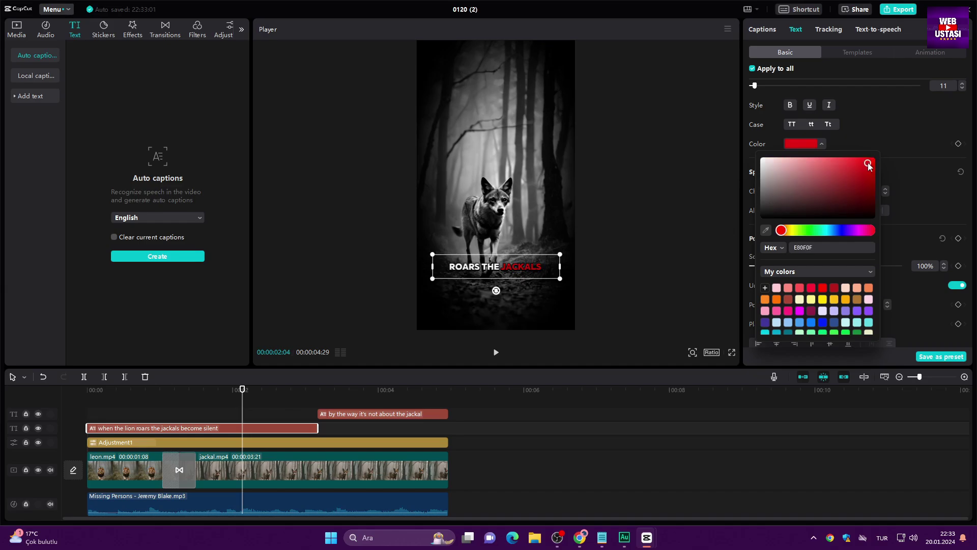
left_click(900, 130)
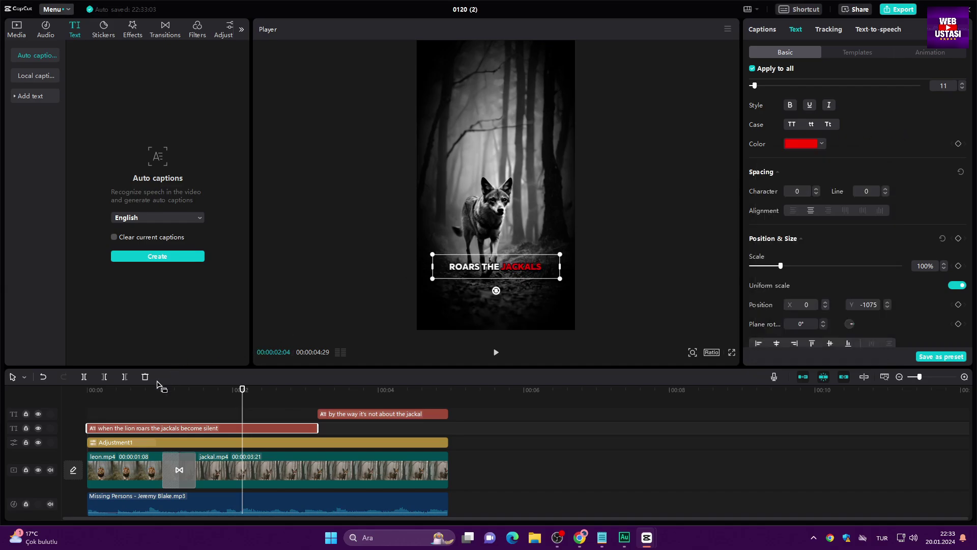
left_click_drag(153, 390, 25, 380)
left_click(352, 506)
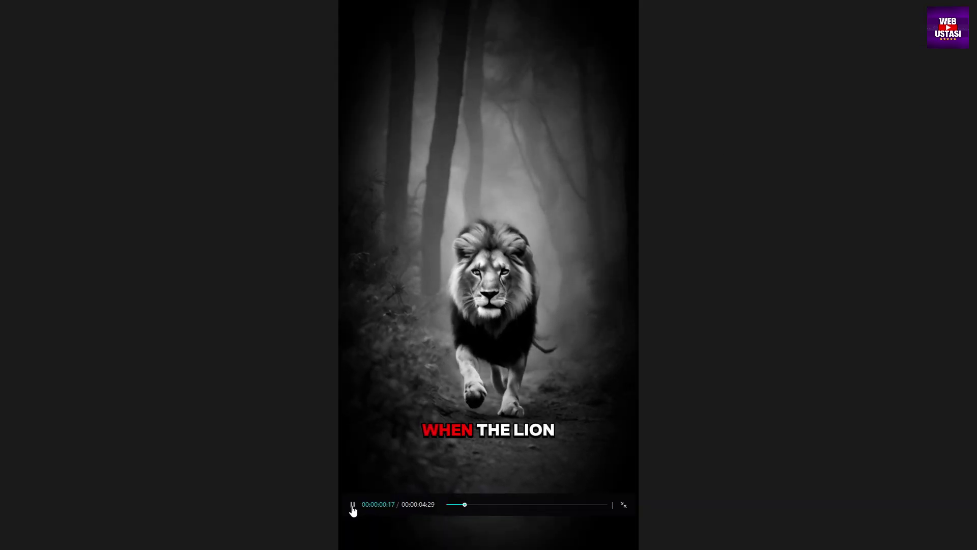